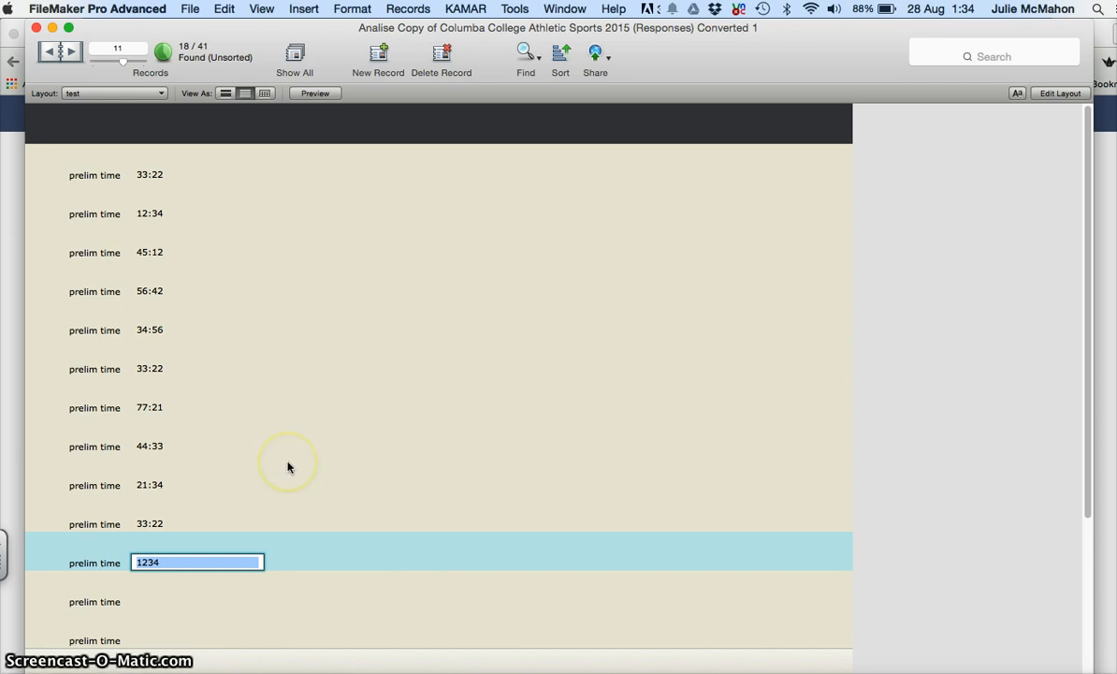
Step: Commit record 11's 1234 prelim time and enter 4523 for record 12
click(162, 602)
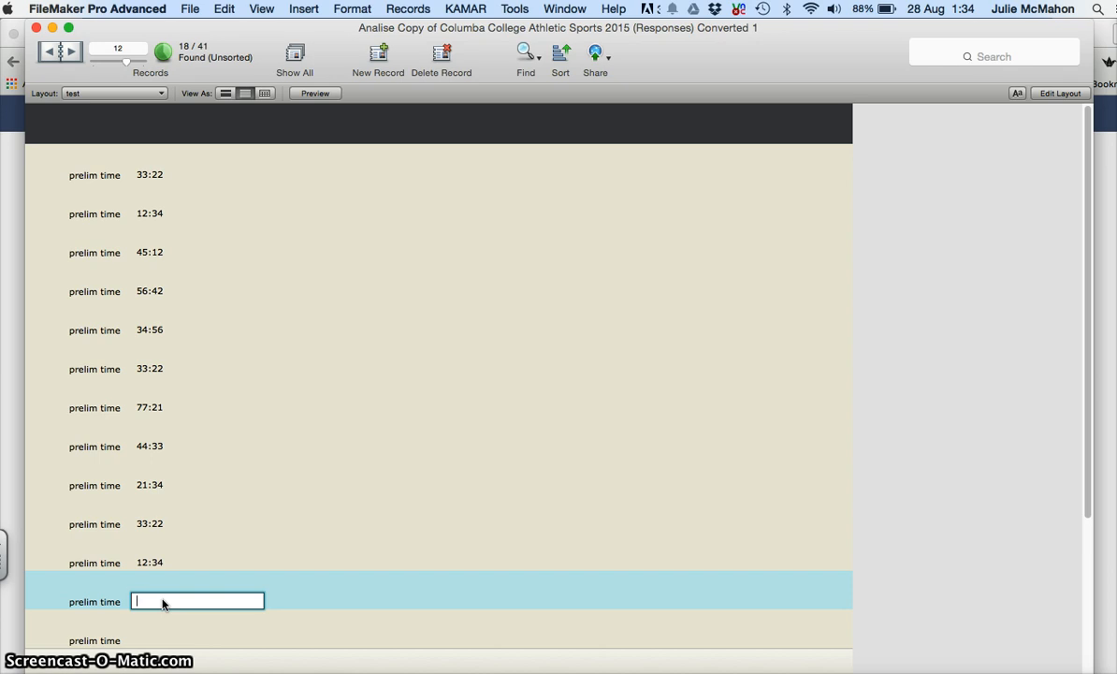
text(4523)
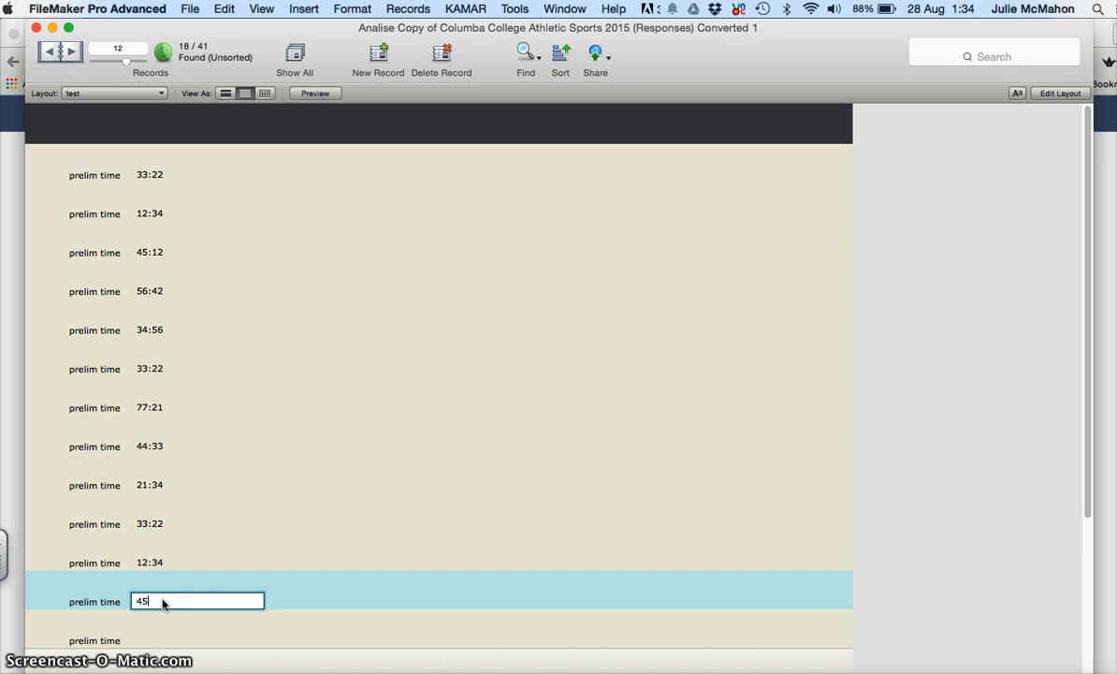
click(154, 624)
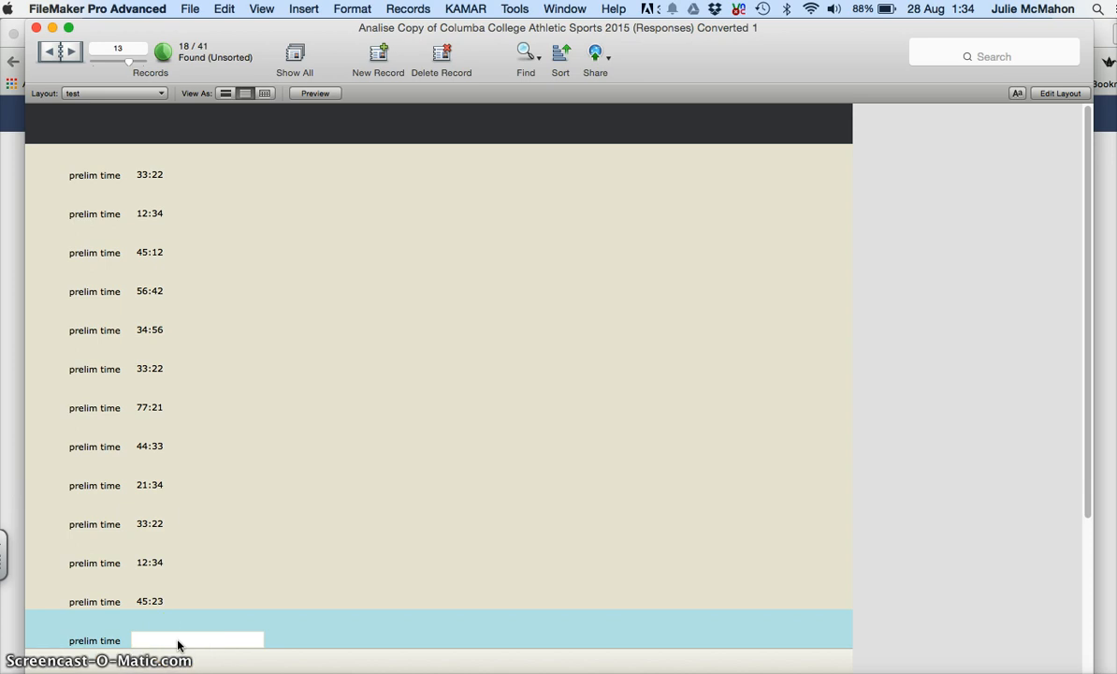
Step: Review the masked entries and switch the 'test' layout to Layout mode
click(187, 586)
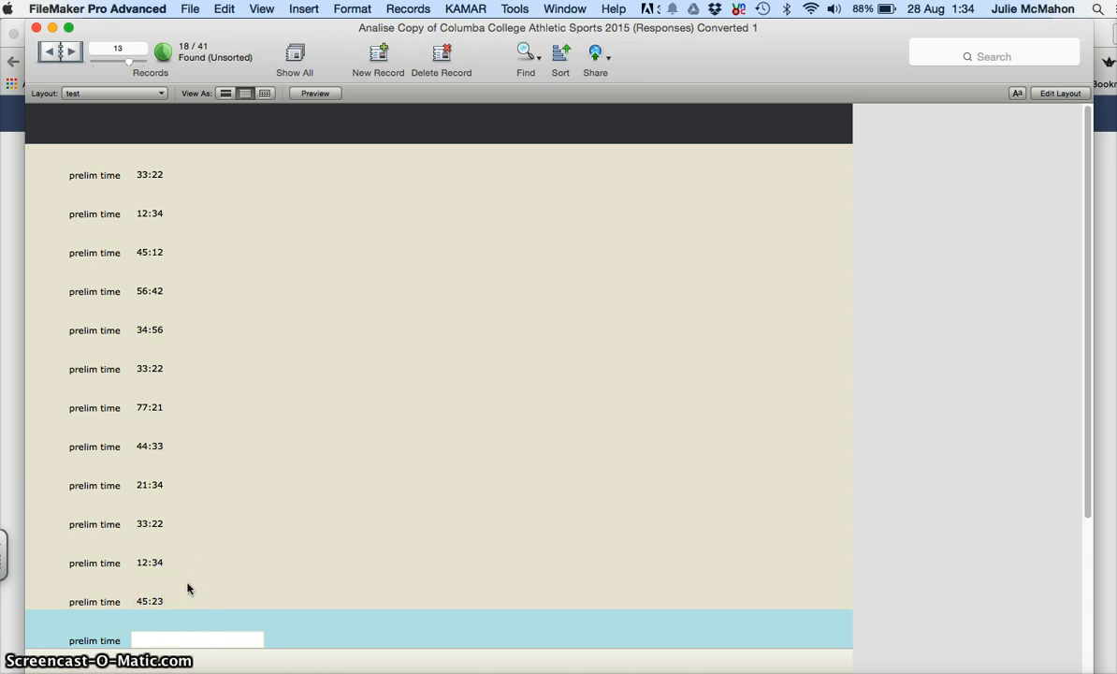
click(184, 595)
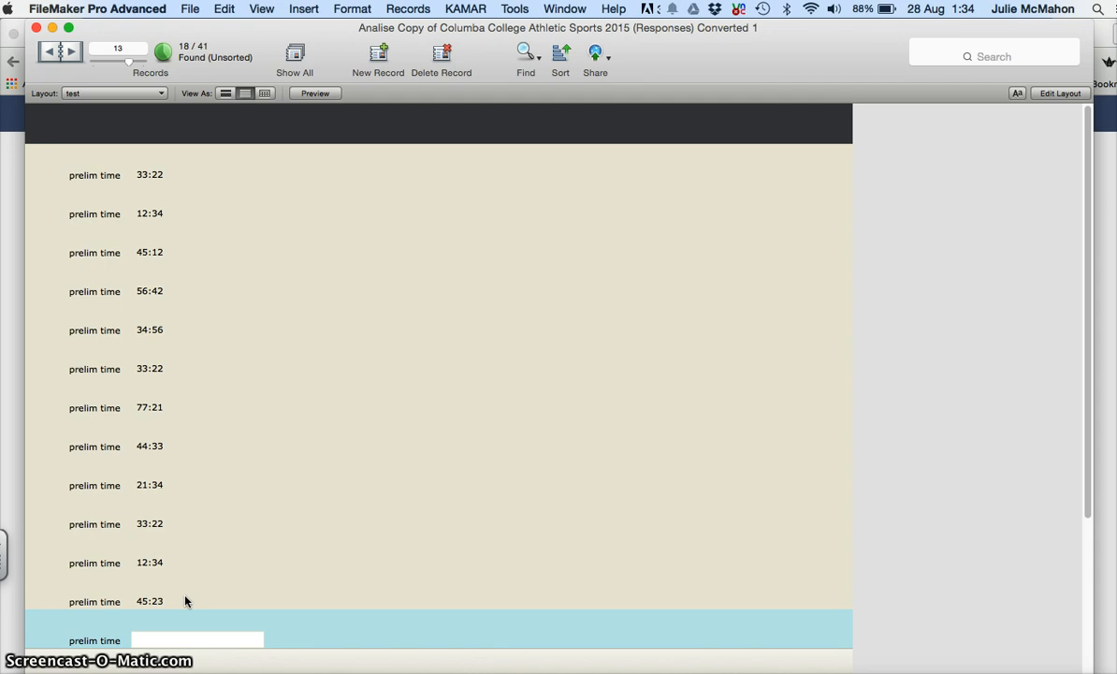
click(865, 251)
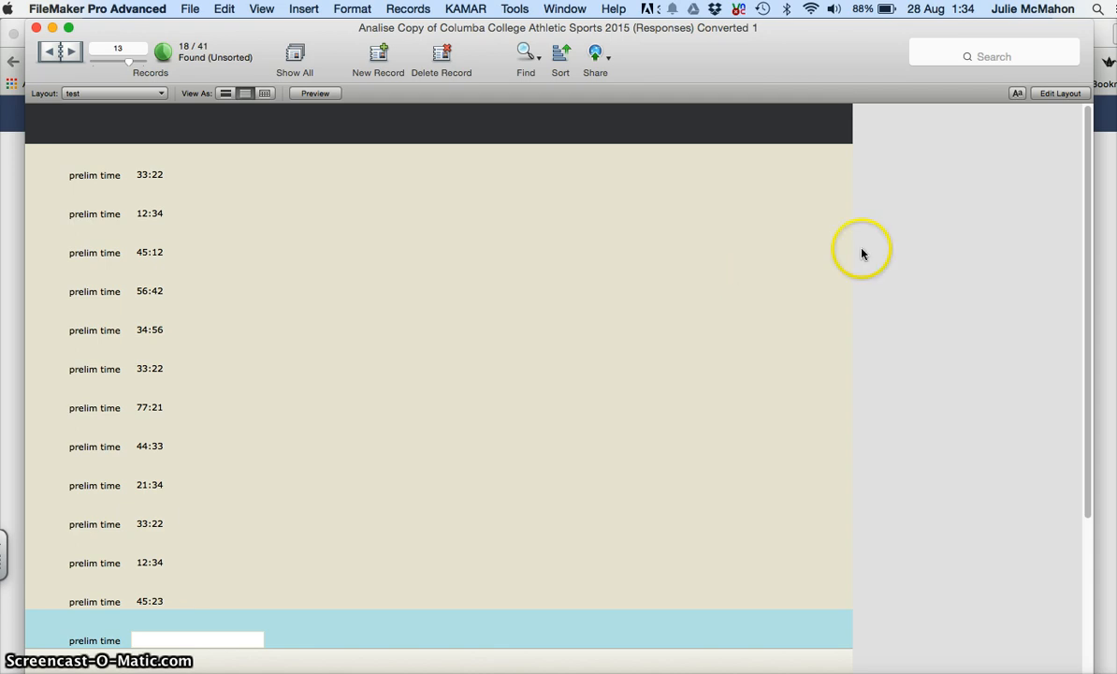
click(1058, 94)
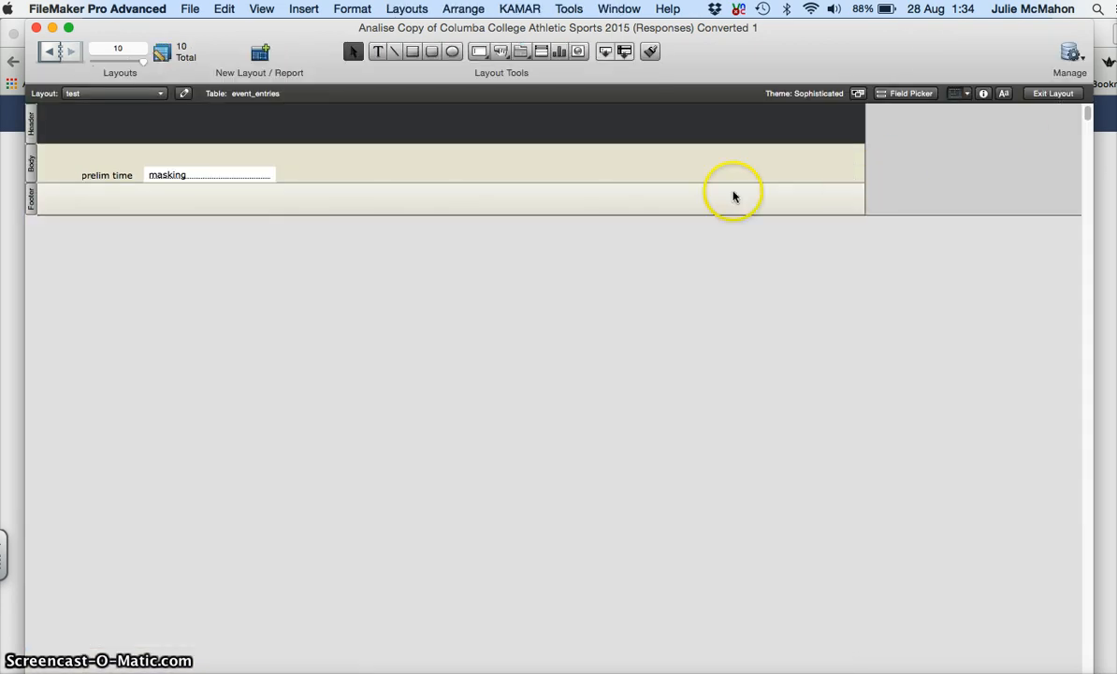
Step: Drag the masking field rightward along the row, clear of the prelim time field
click(211, 177)
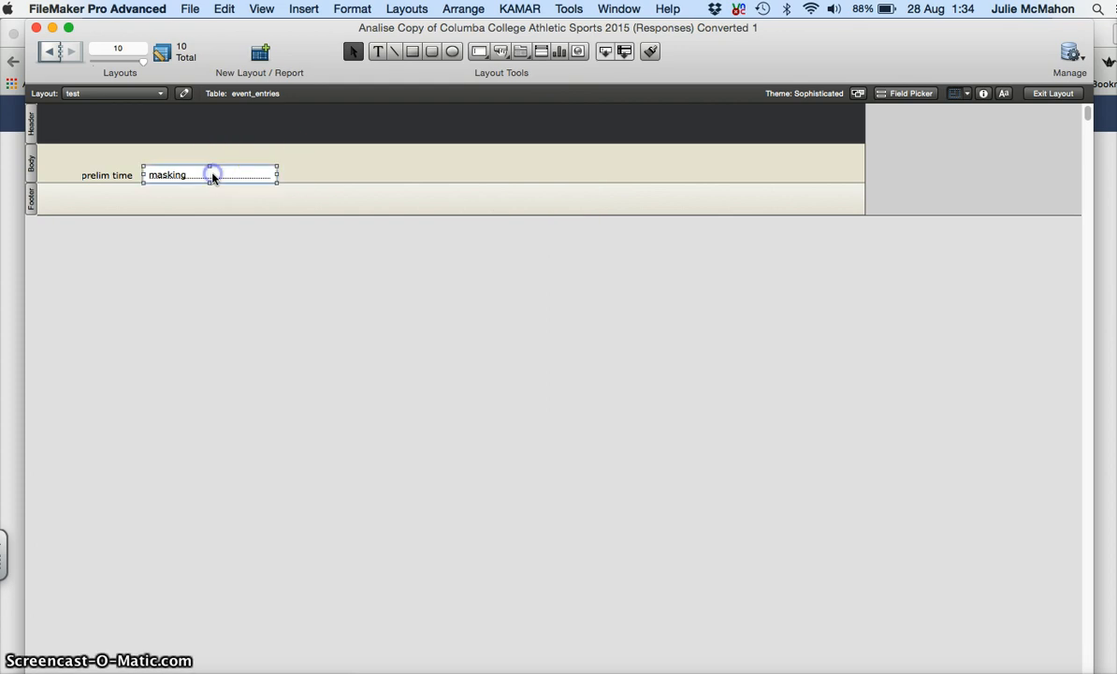
drag(212, 177, 611, 168)
click(229, 174)
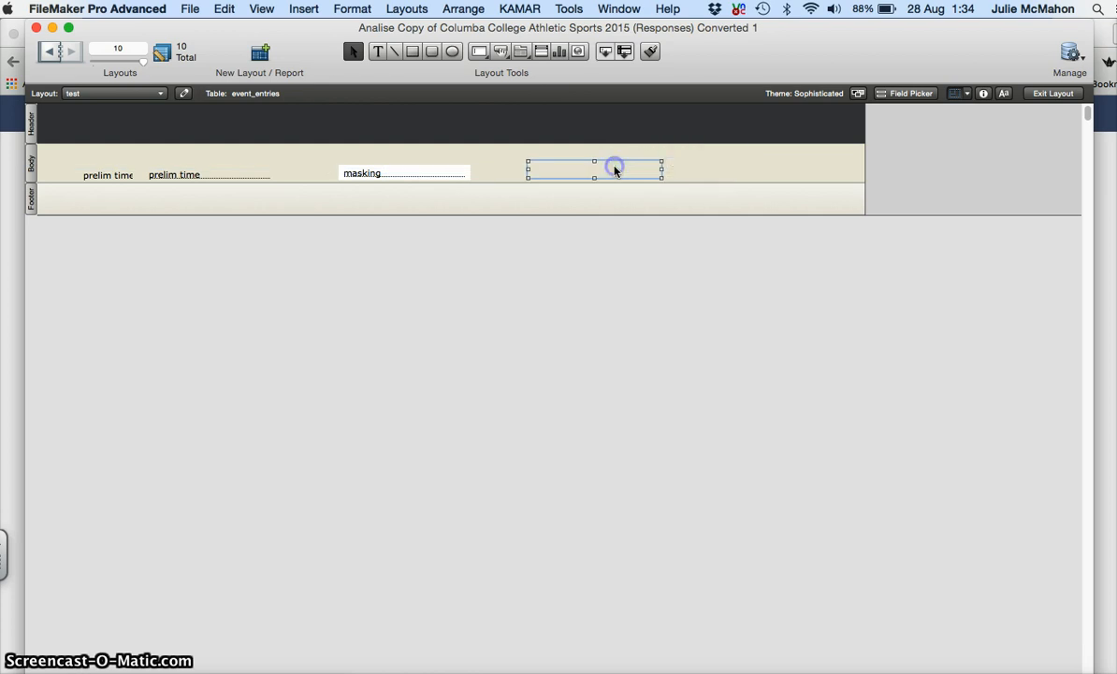
click(220, 179)
click(373, 172)
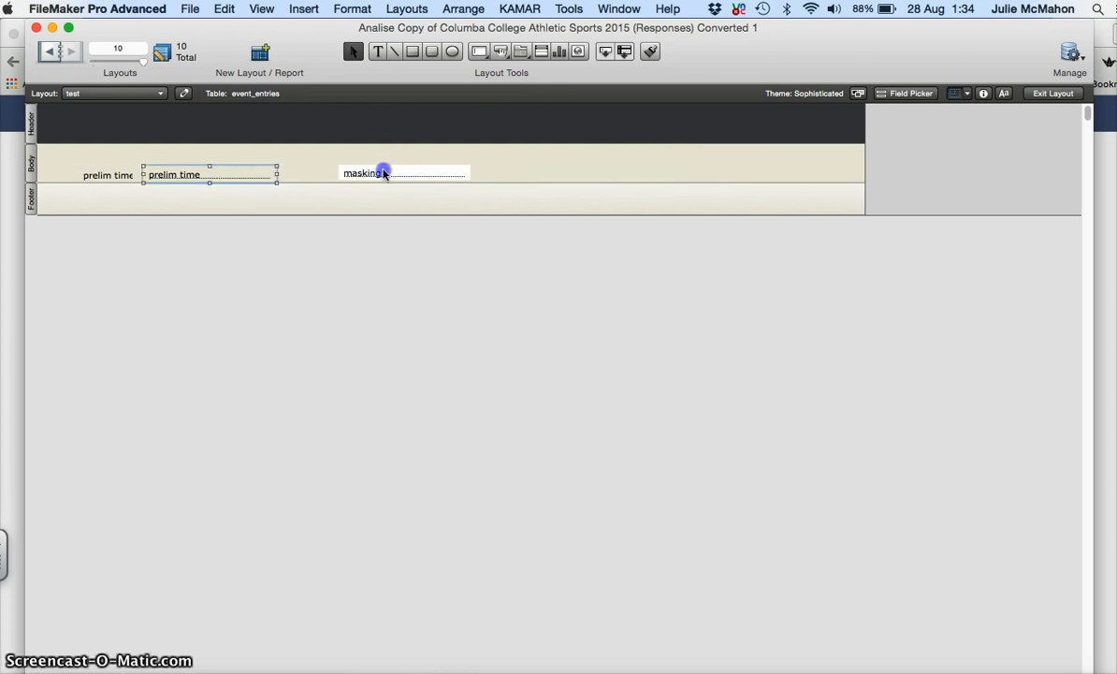
click(582, 169)
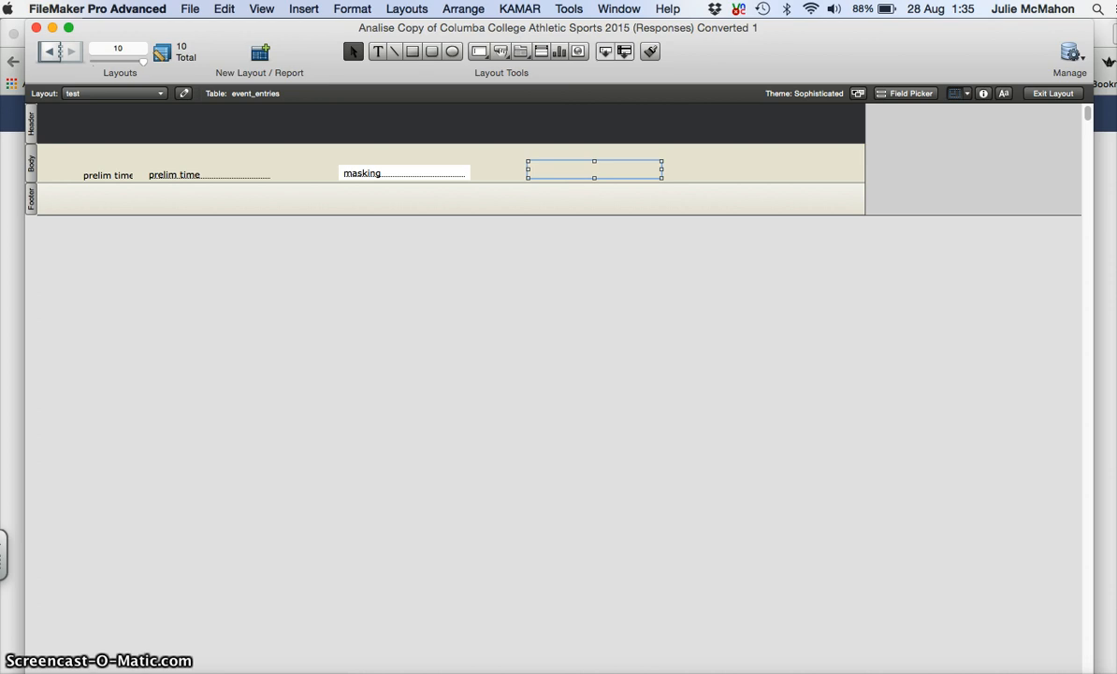
click(190, 8)
Step: In prelim time's validation options, change 'inlcude' to 'include' in the custom message
mouse_move(288, 154)
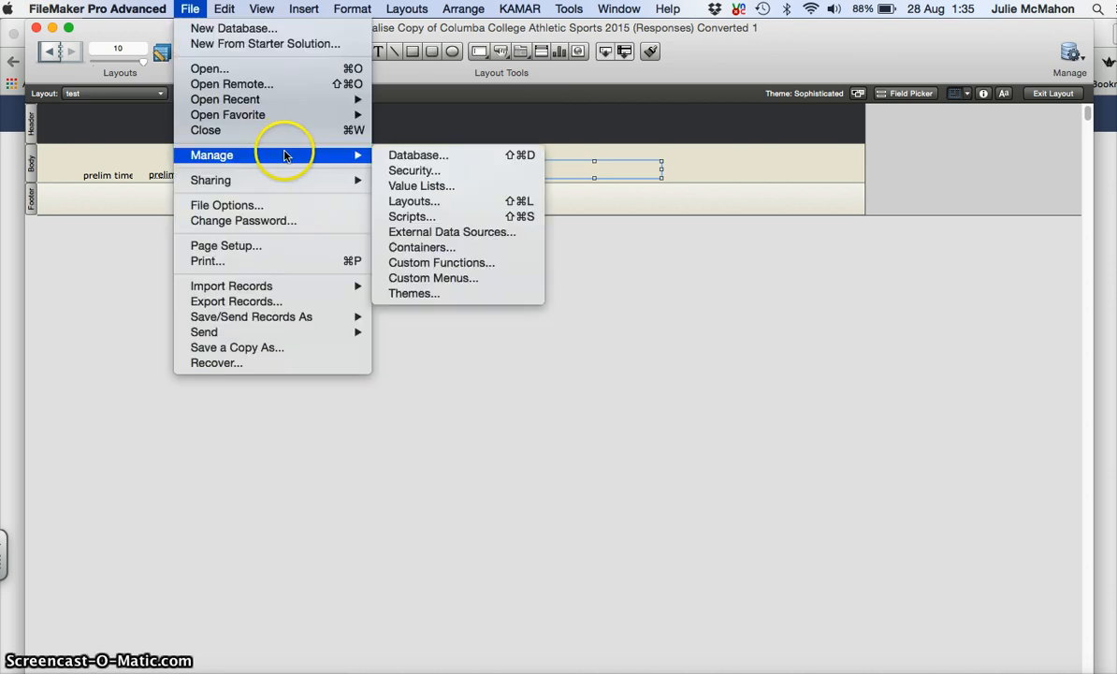
click(412, 159)
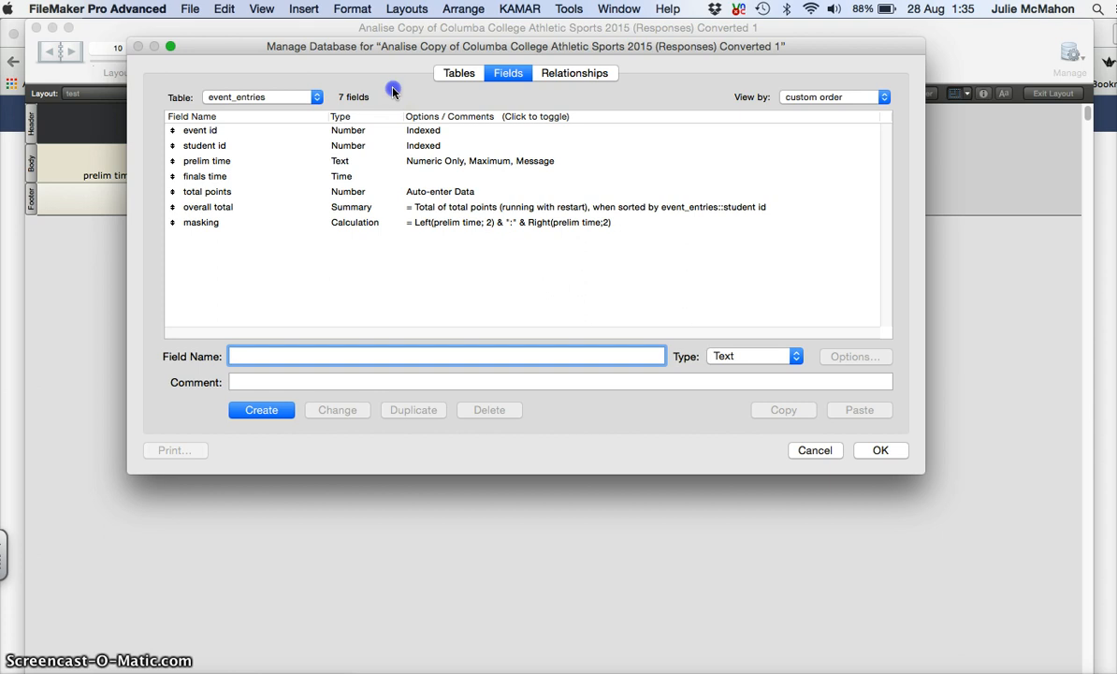
click(199, 160)
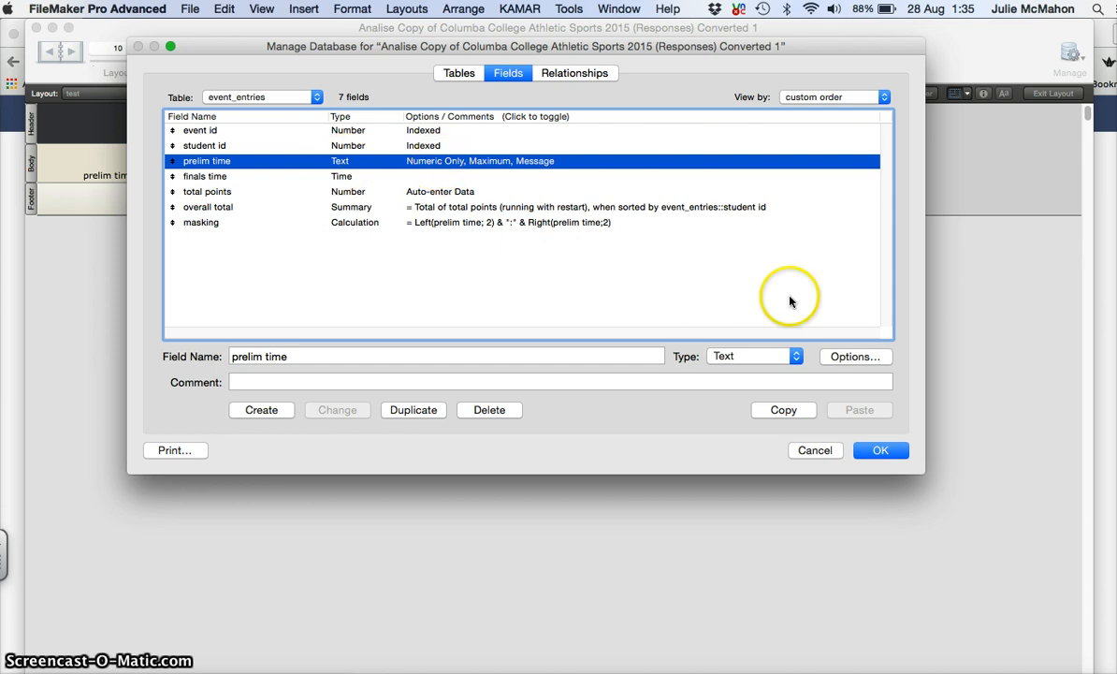
click(859, 356)
click(775, 110)
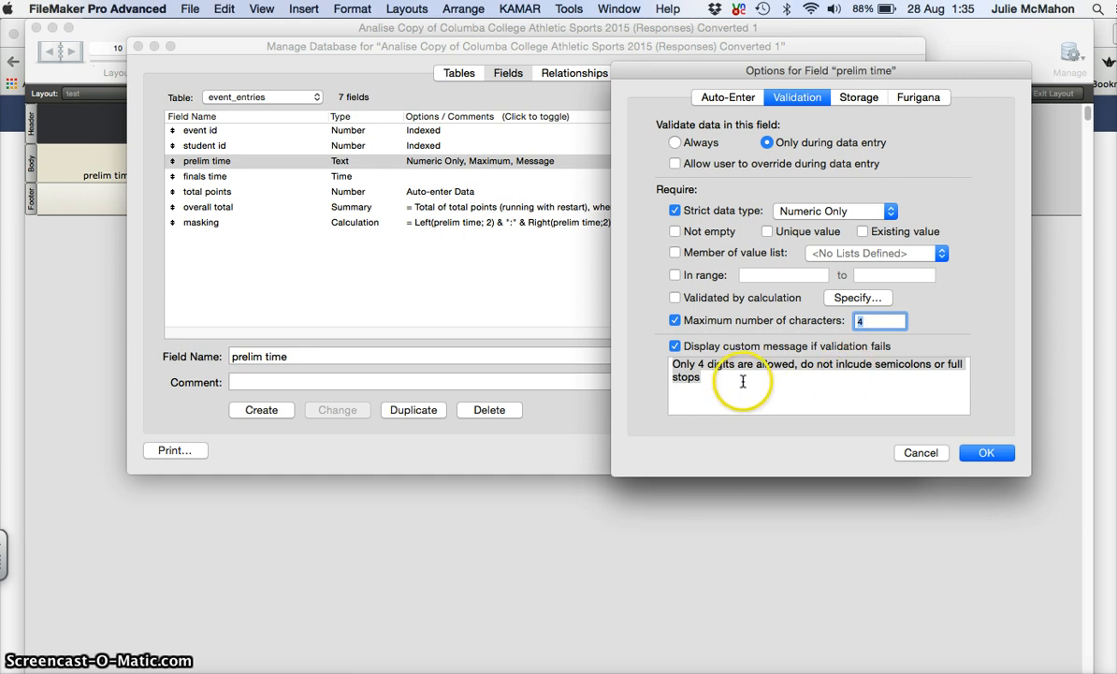
click(709, 378)
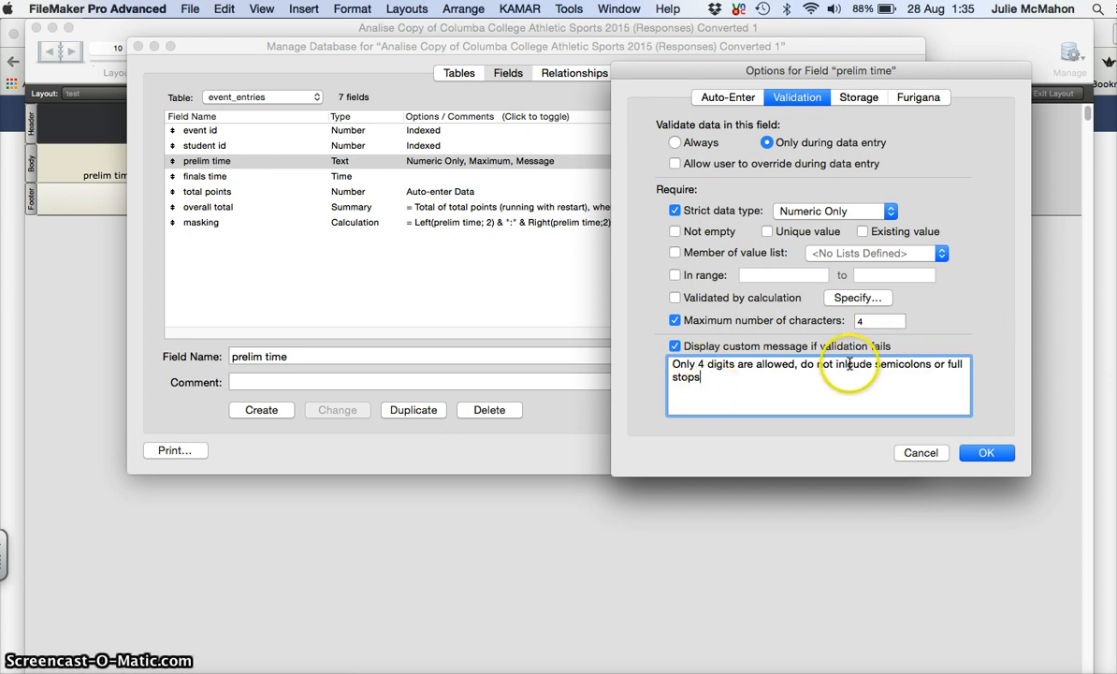
key(BackSpace)
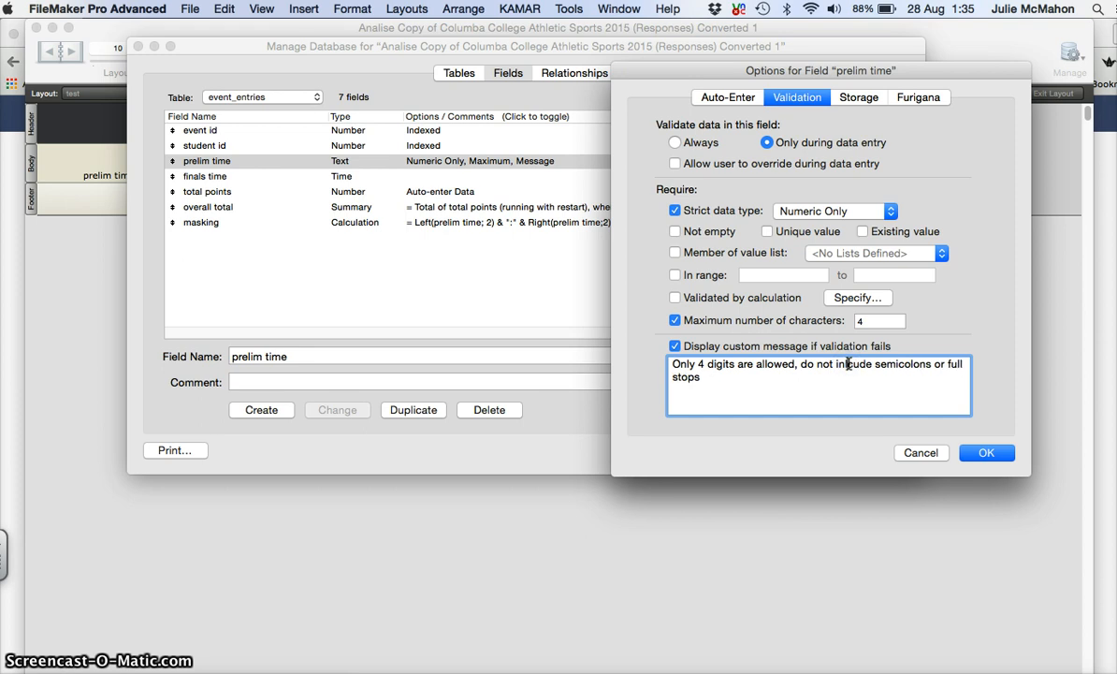
text(l)
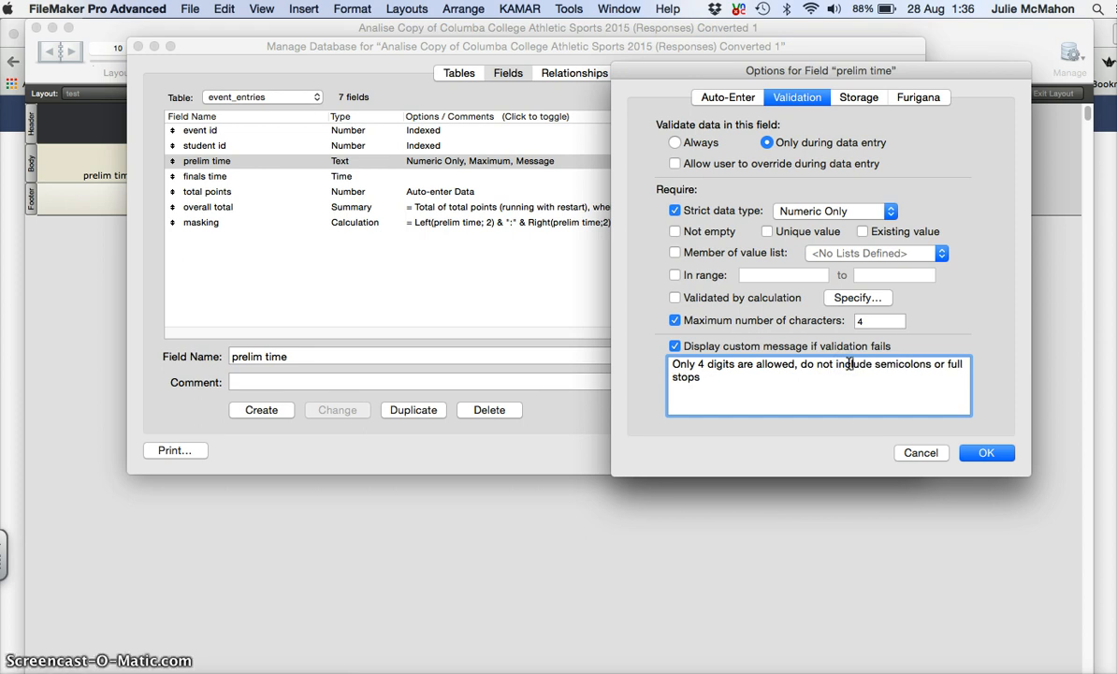
Step: Confirm the validation fix, leave masking's Left/Right formula as is, and close Manage Database
click(992, 453)
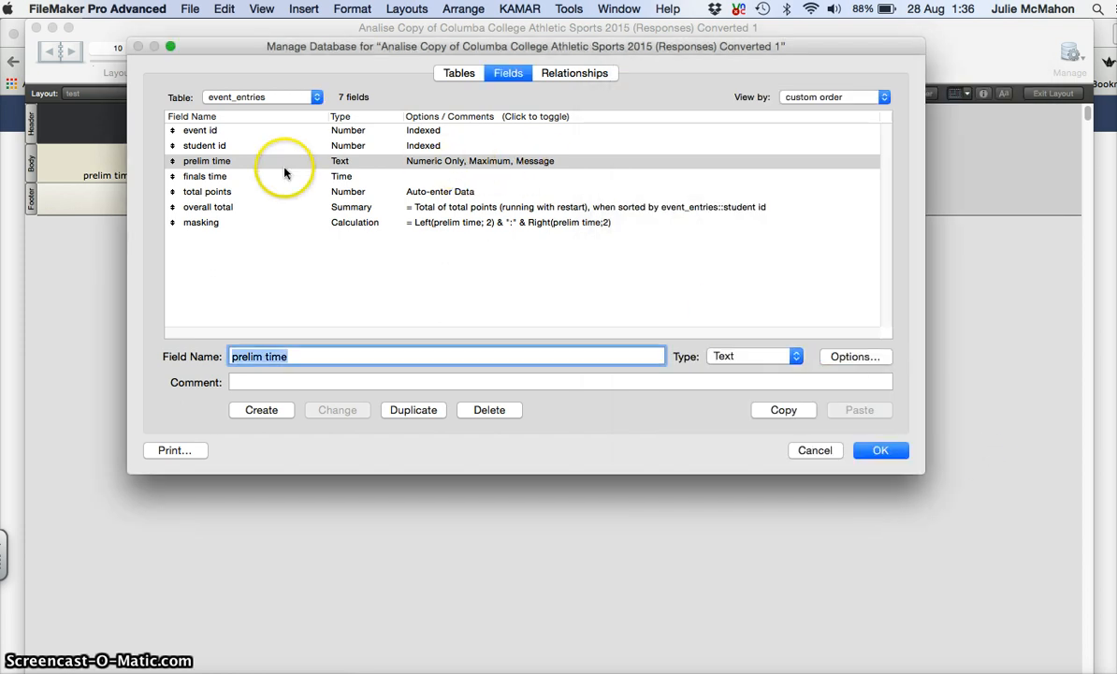
click(194, 227)
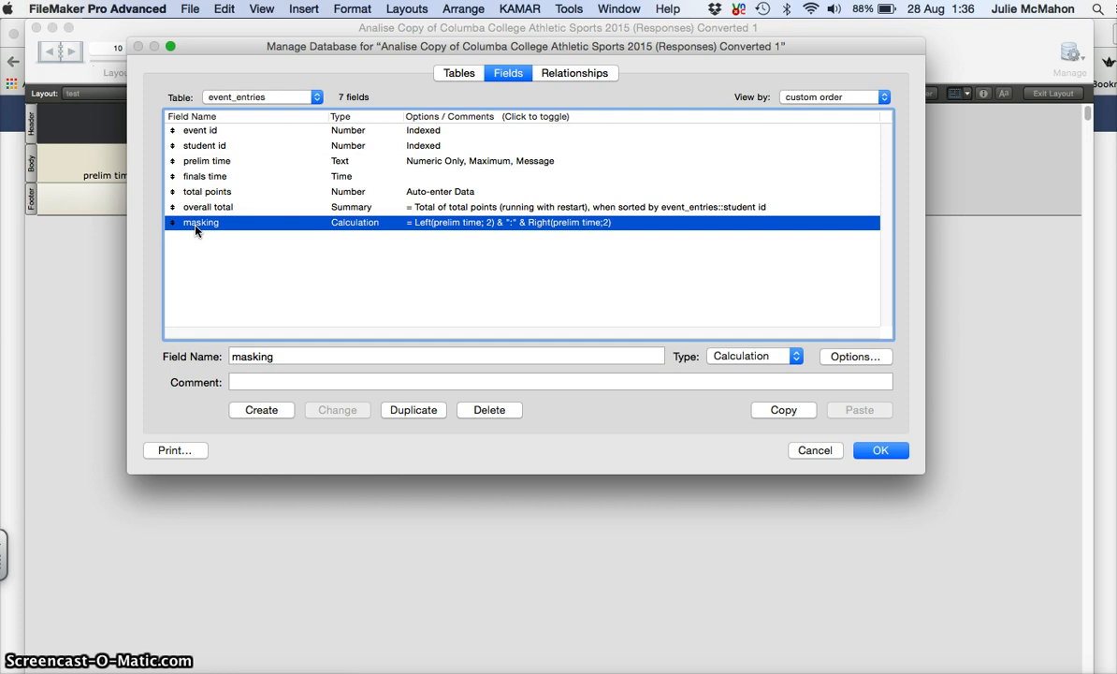
click(332, 226)
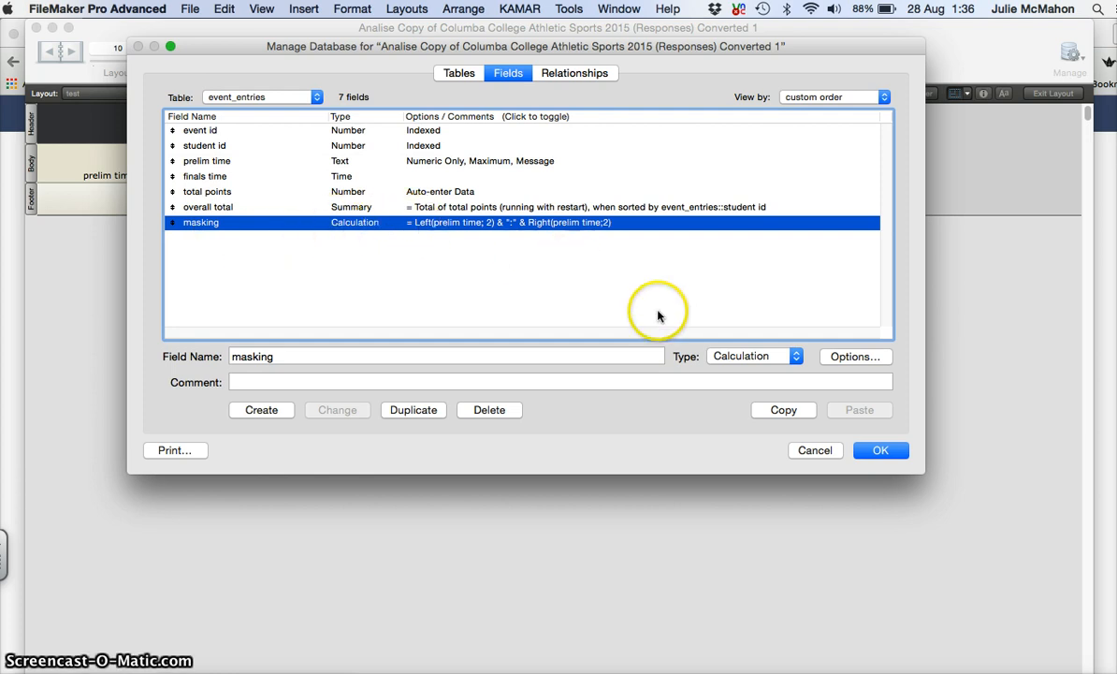
click(853, 356)
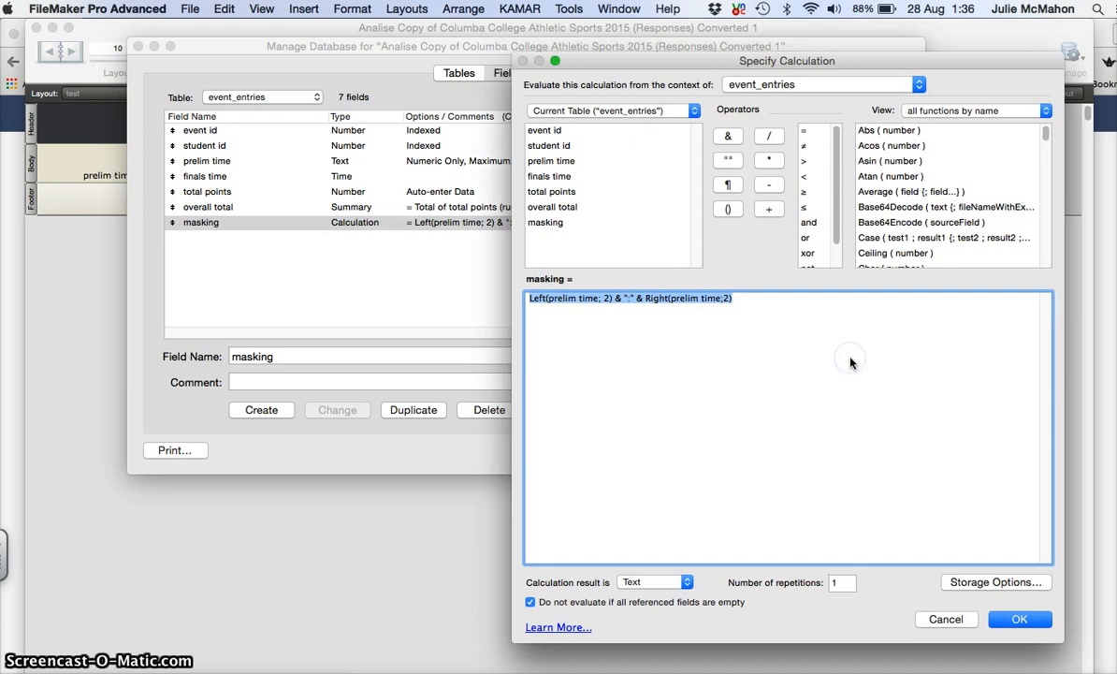
click(533, 302)
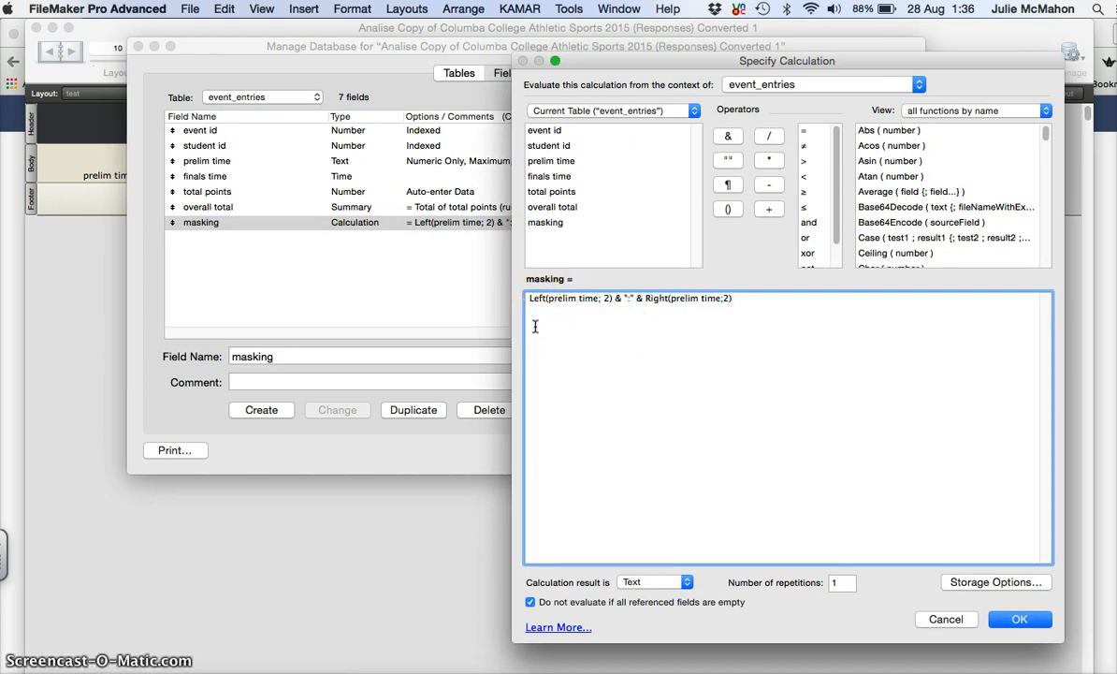
click(535, 319)
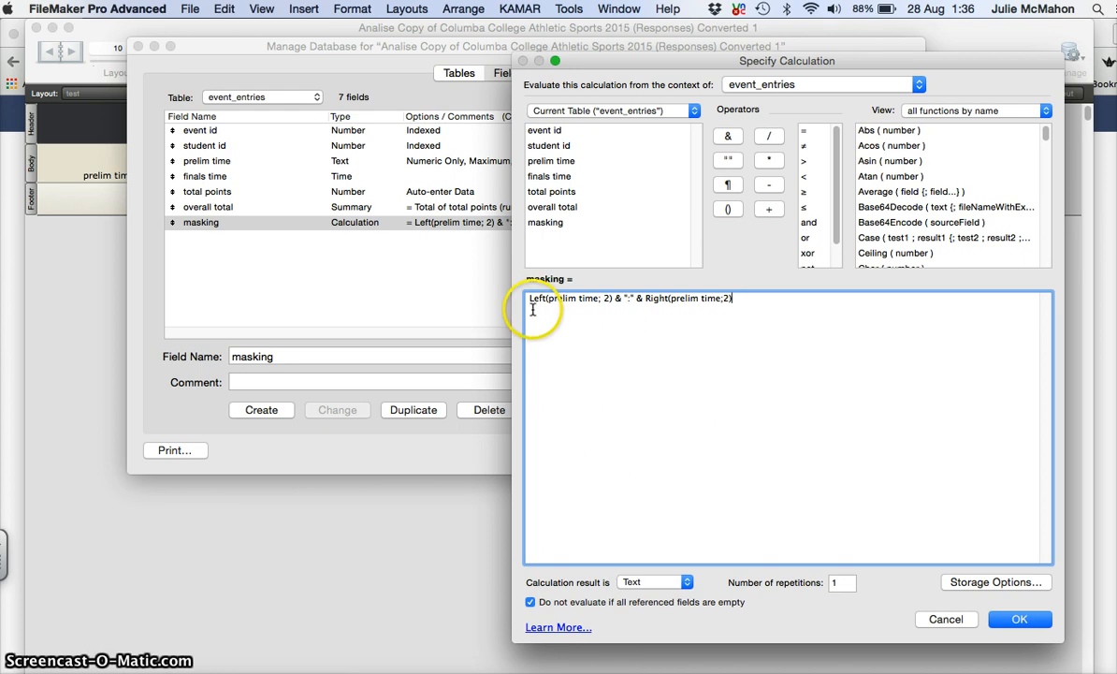
click(528, 300)
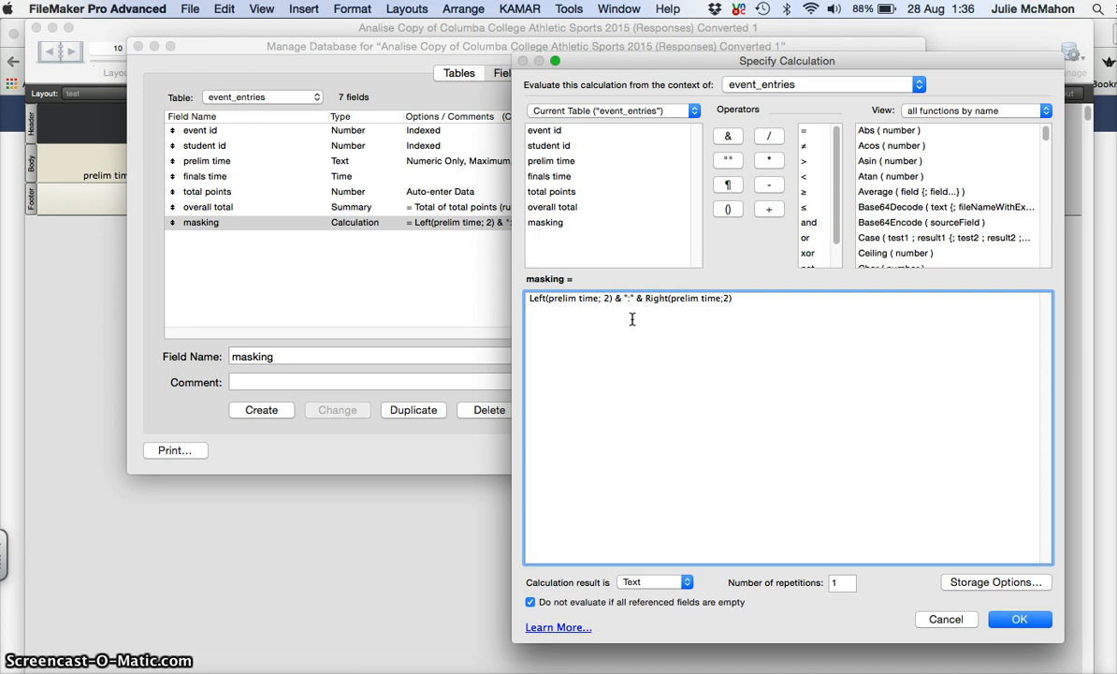
click(638, 303)
click(1018, 621)
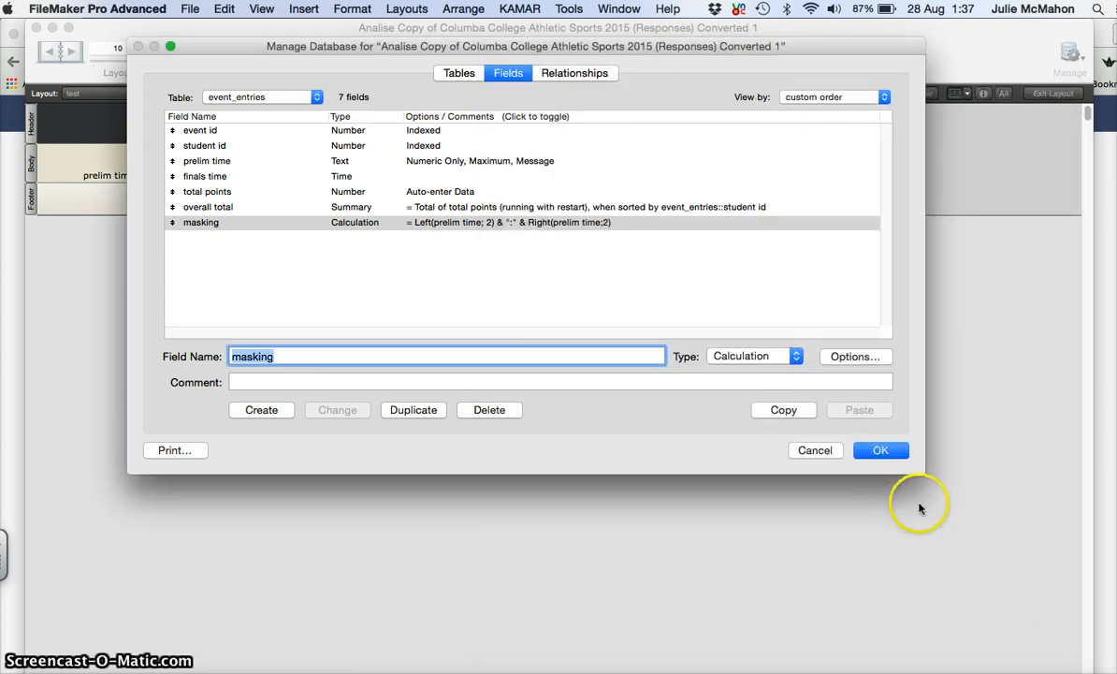
click(884, 452)
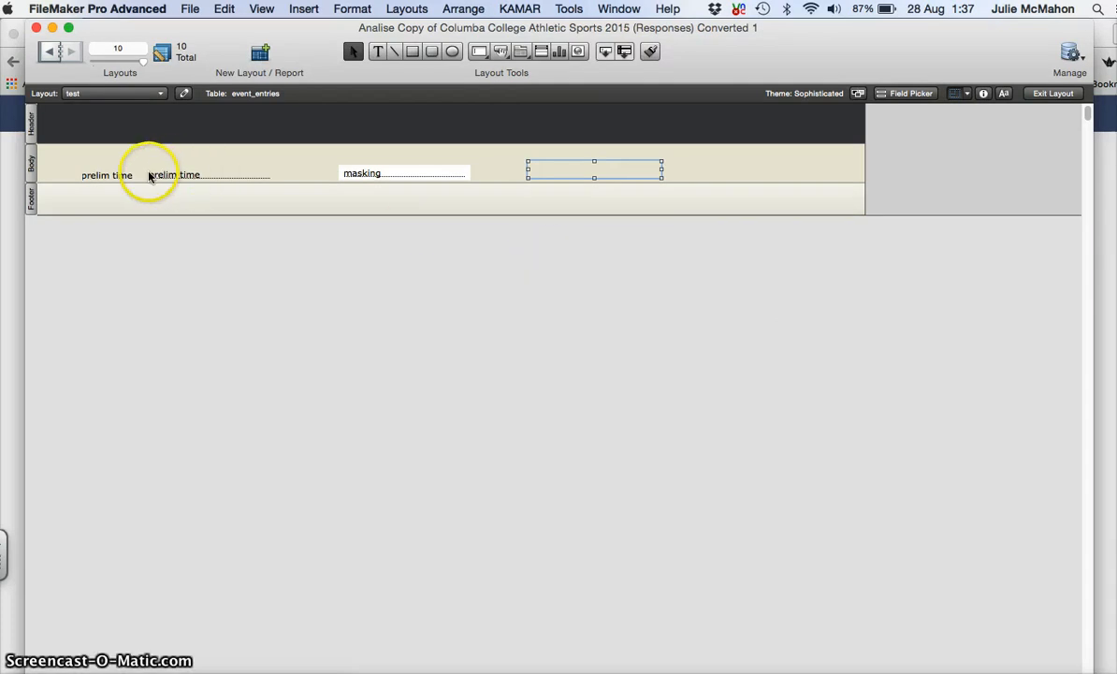
Step: Save the layout changes and return to Browse mode
click(1051, 93)
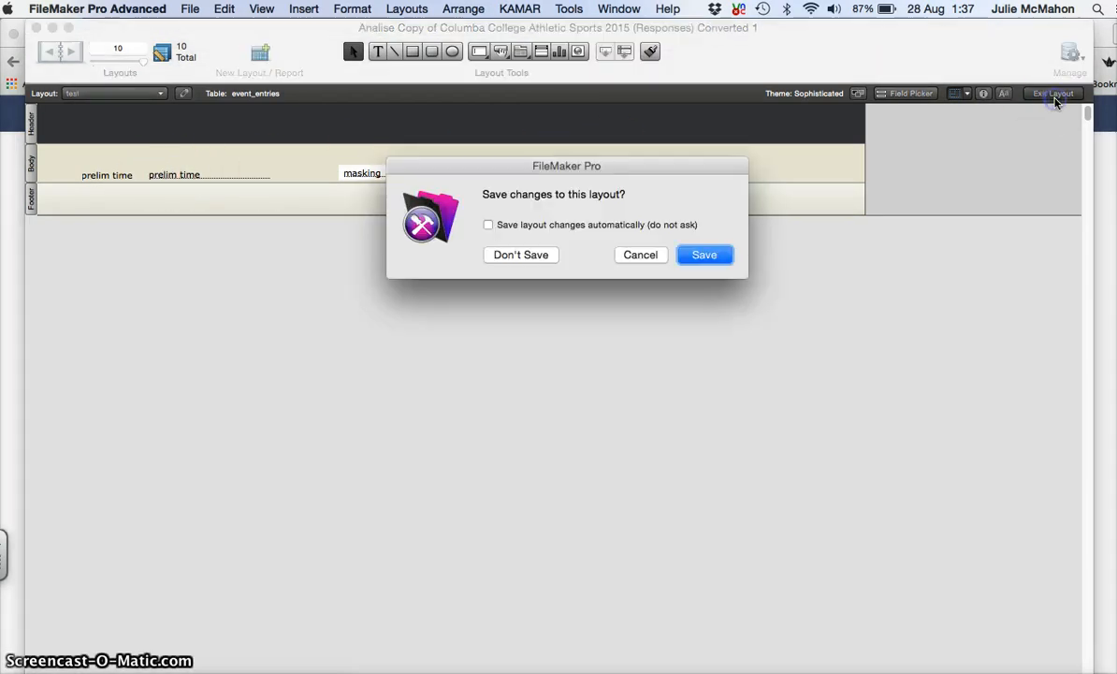
click(706, 252)
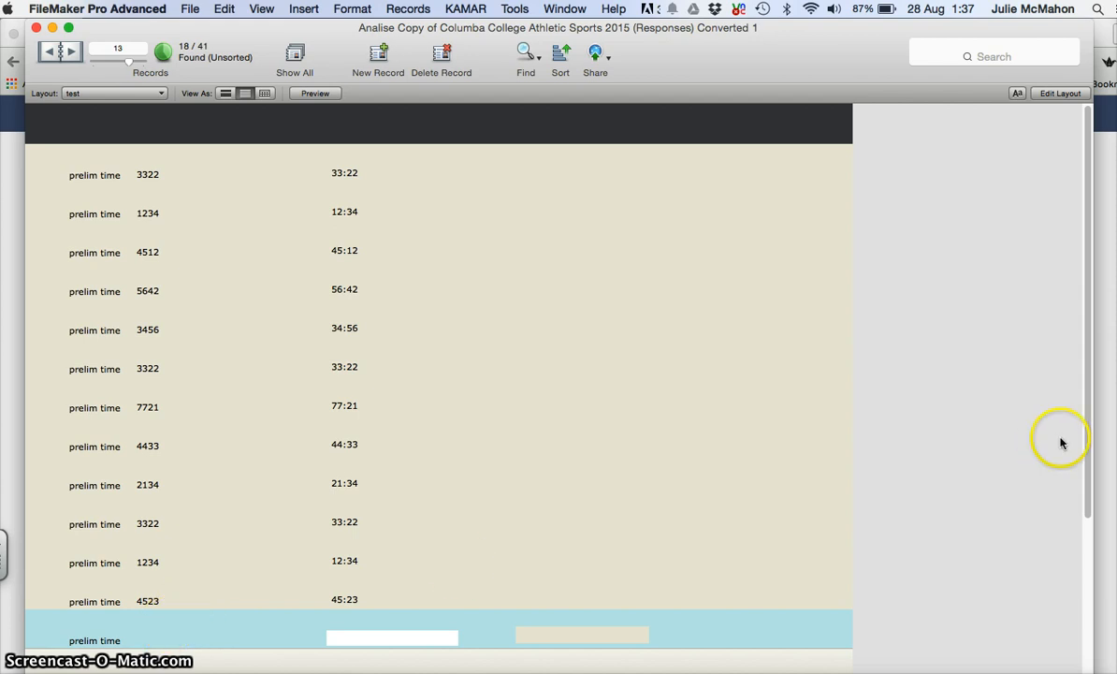
drag(1088, 469, 1076, 566)
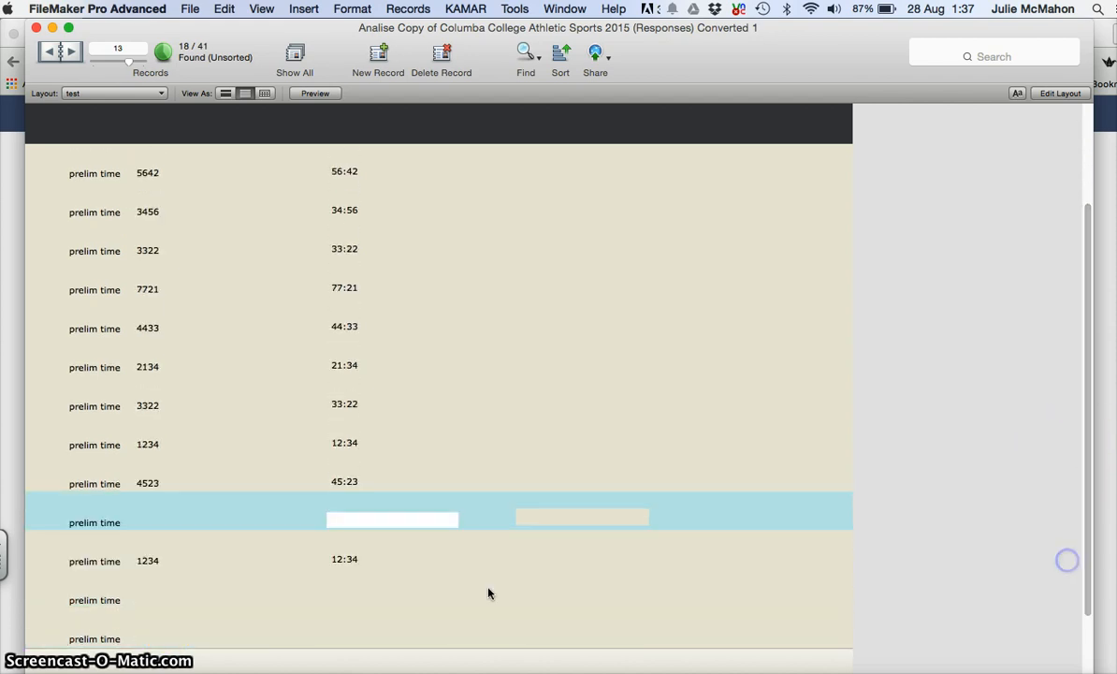
Step: Enter 4123 as record 13's prelim time, displayed as 41:23, then return to Layout mode
click(154, 522)
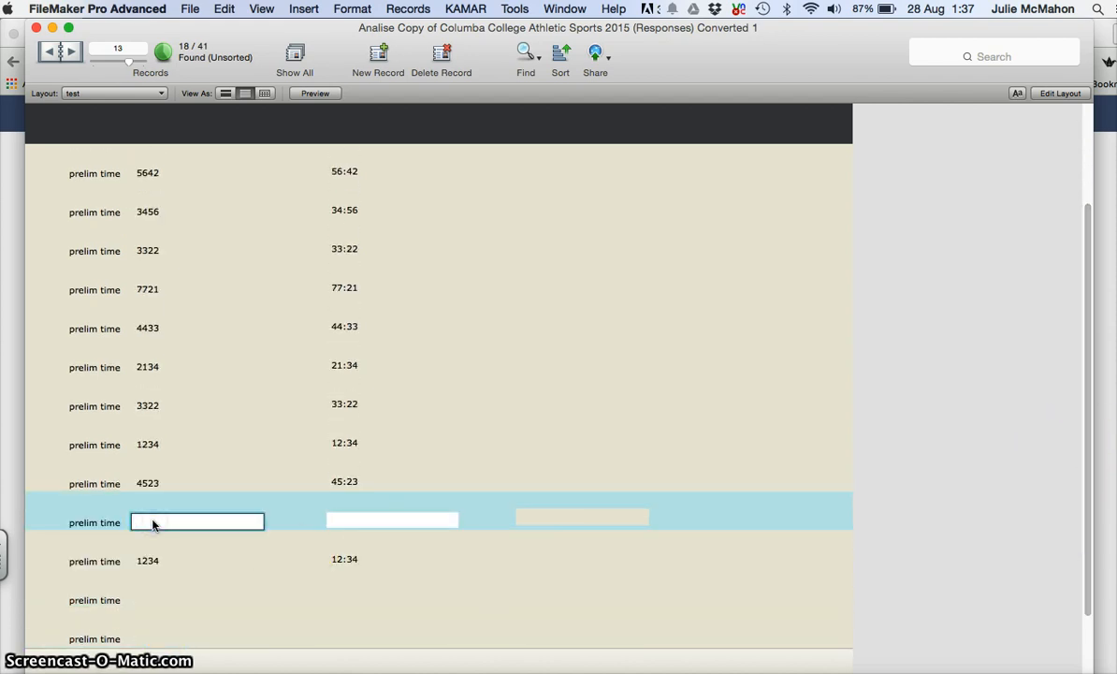
text(4)
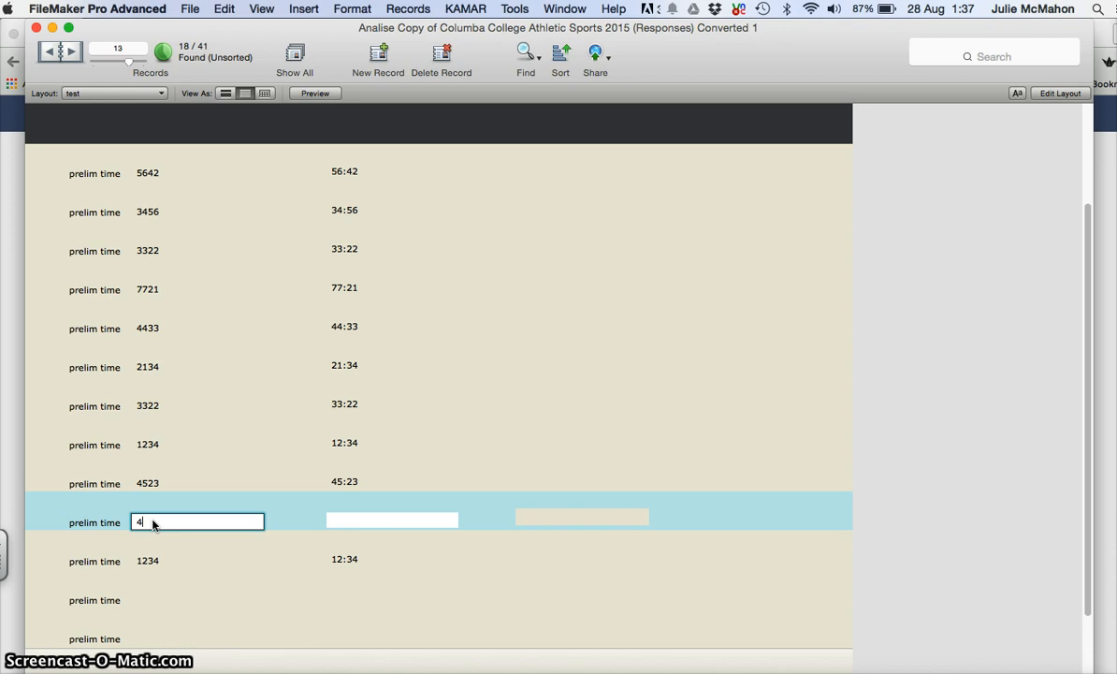
text(1)
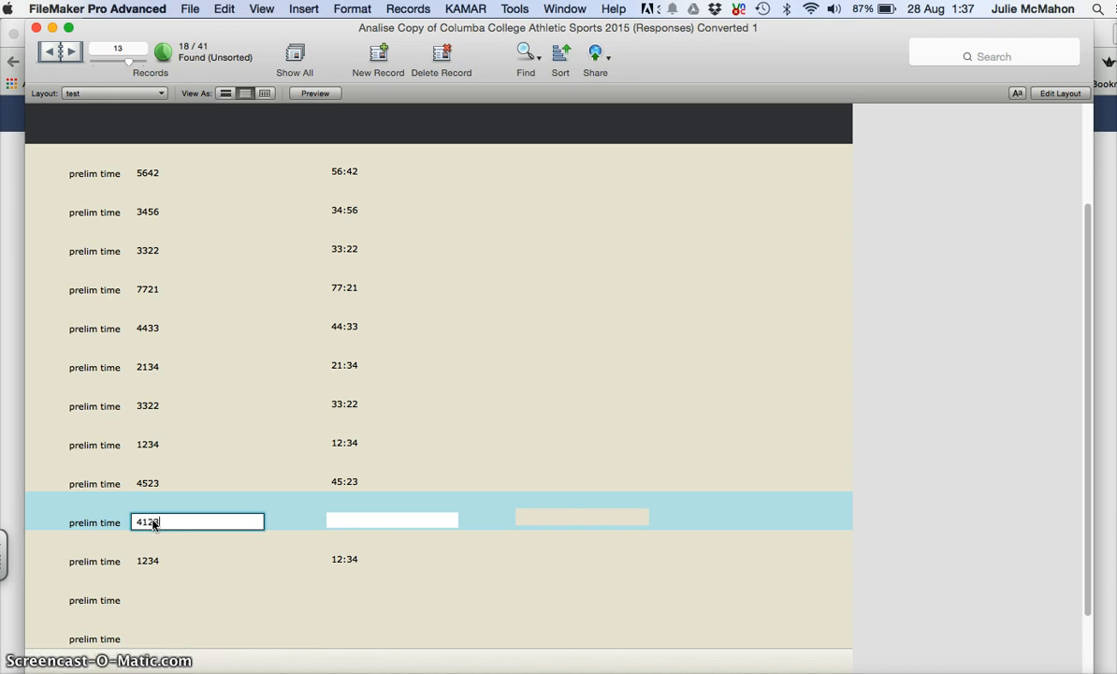
text(23)
key(Tab)
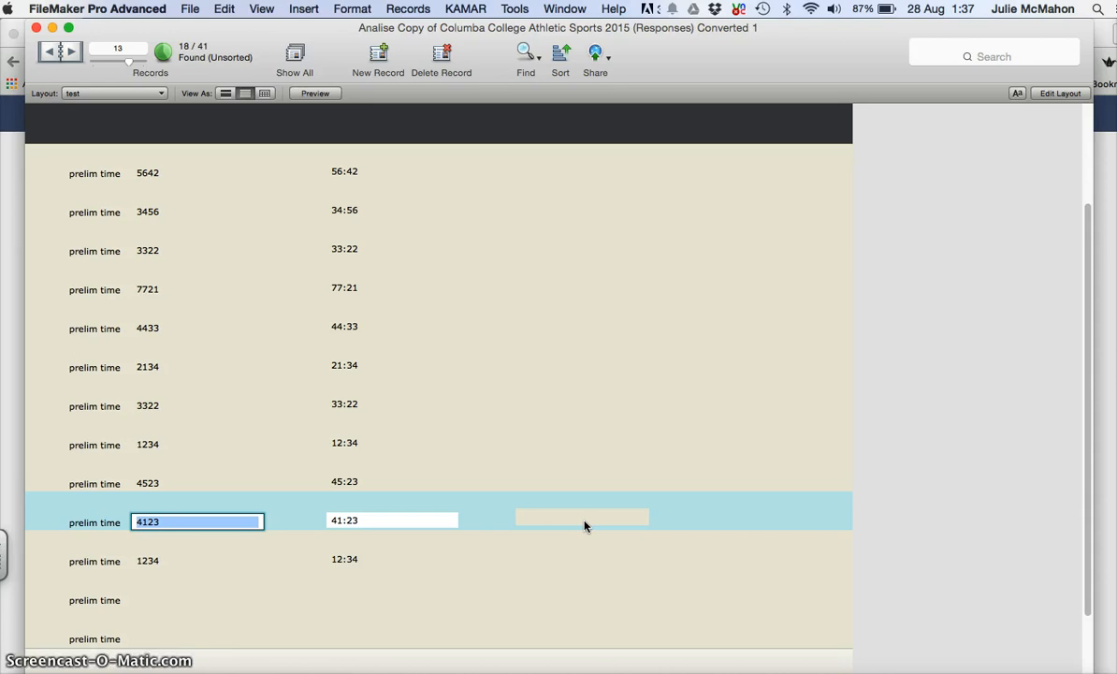
click(1046, 97)
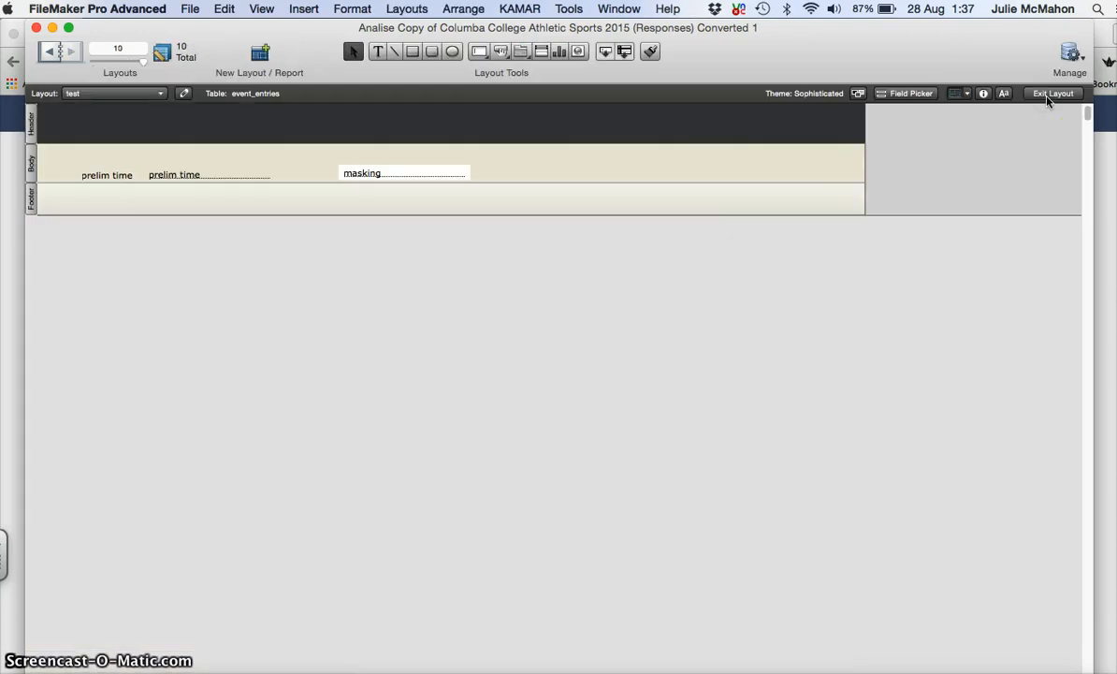
click(435, 176)
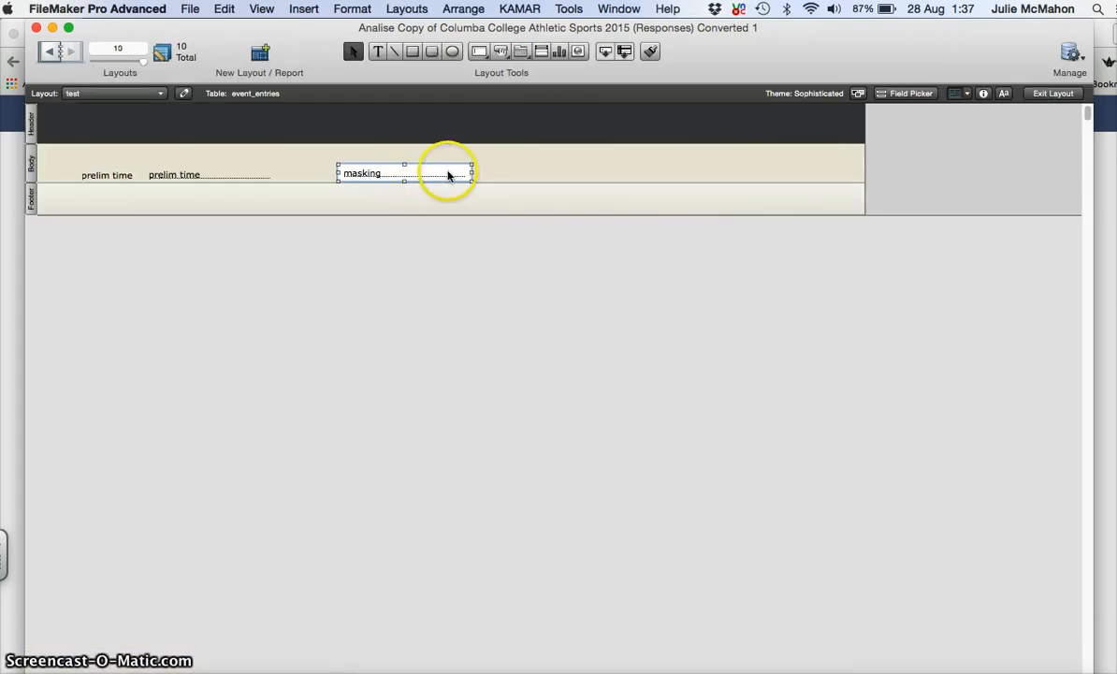
click(983, 94)
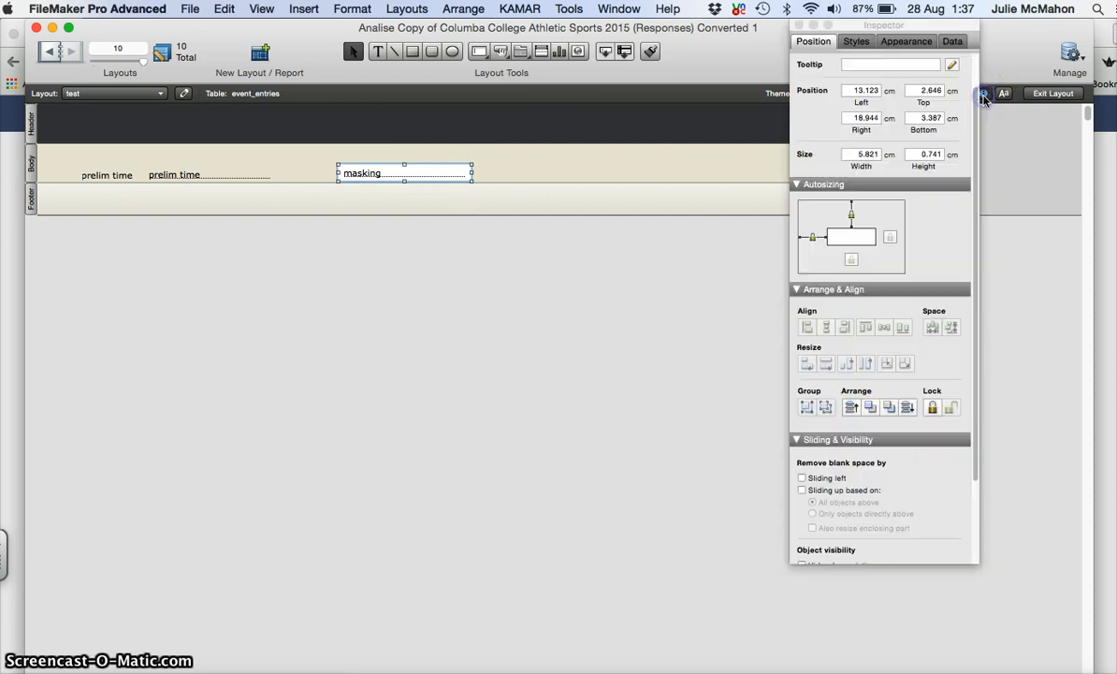
click(952, 41)
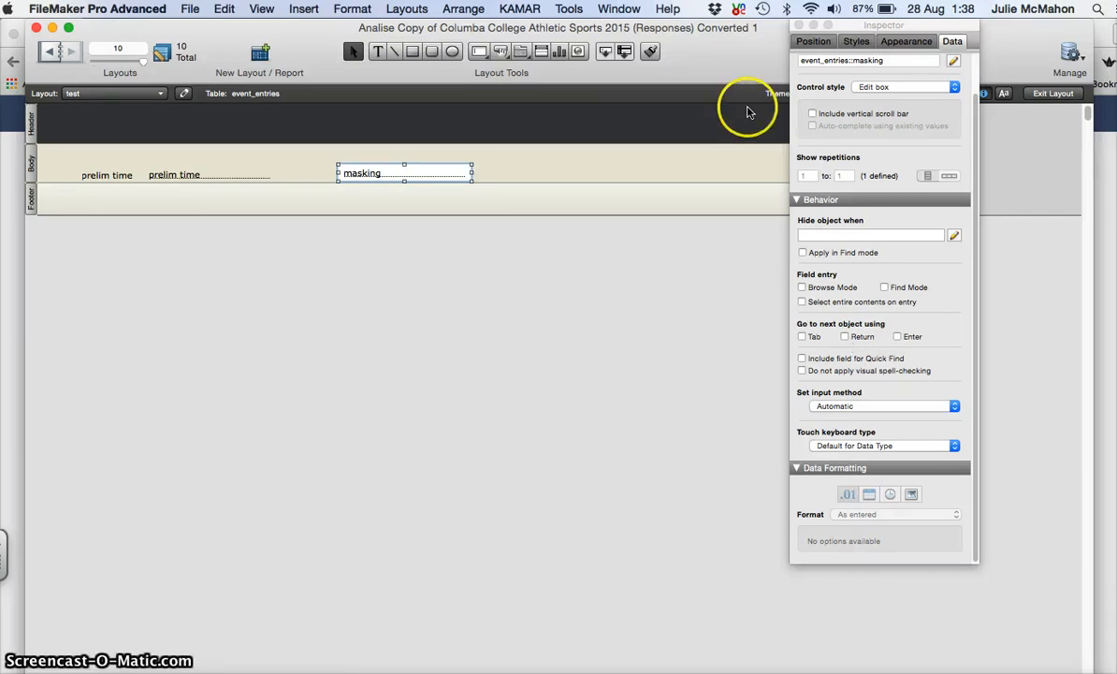
click(799, 26)
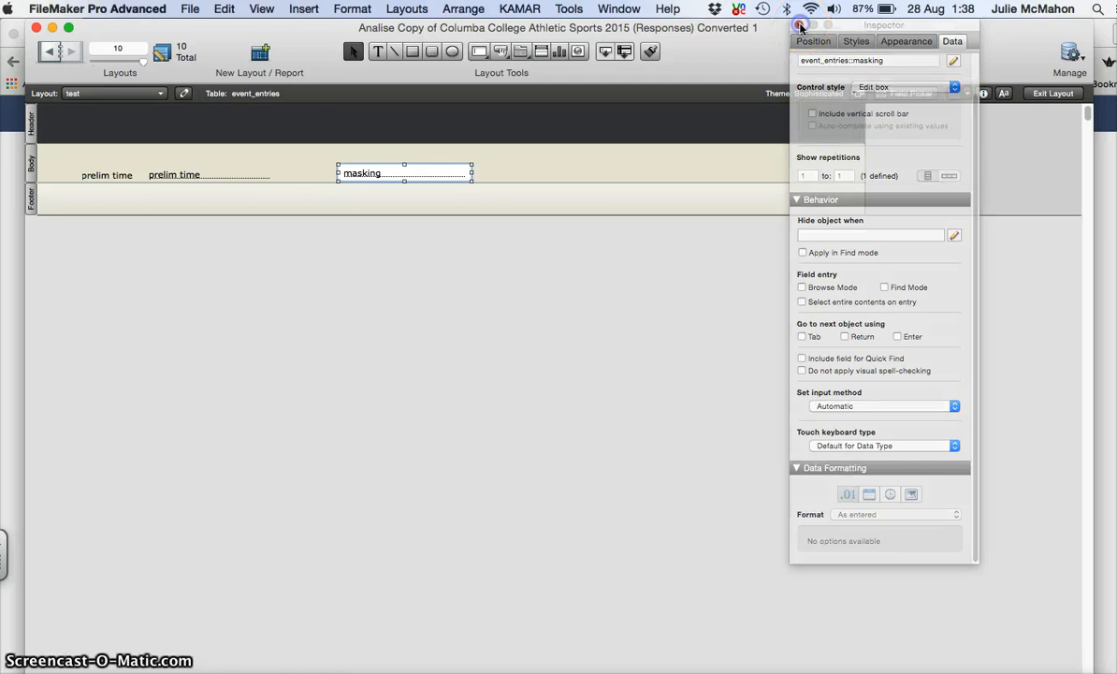
click(544, 173)
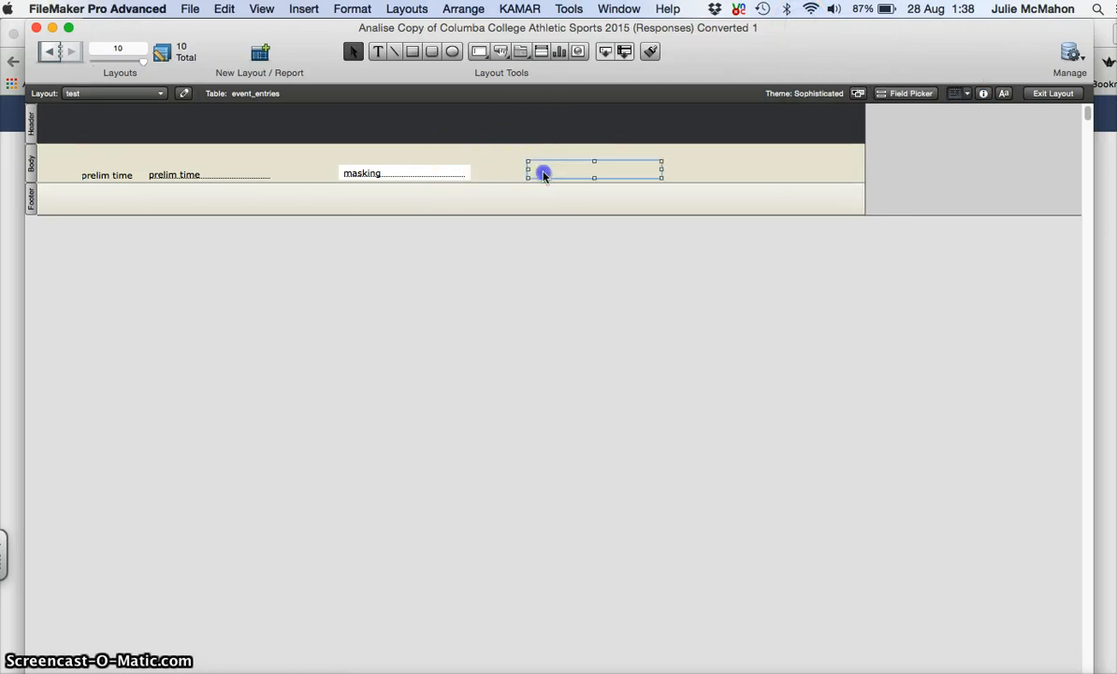
Step: Swap the transparent object for a roughly 6.7 × 0.88 cm rectangle right of masking
key(Delete)
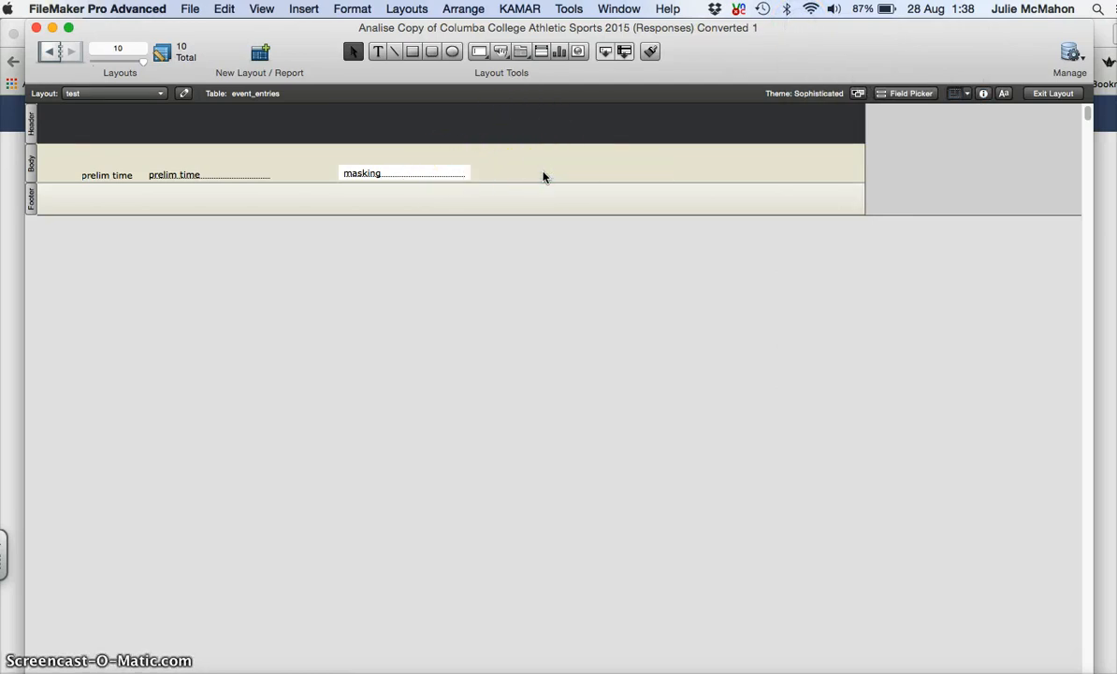
click(556, 171)
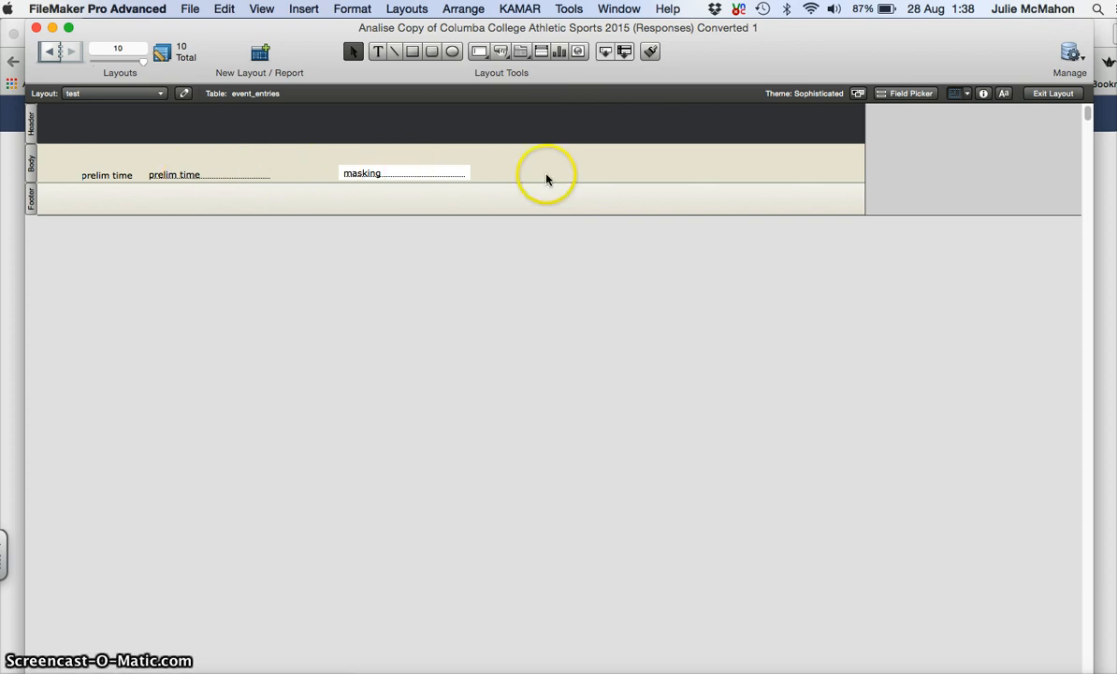
click(413, 51)
drag(511, 161, 667, 178)
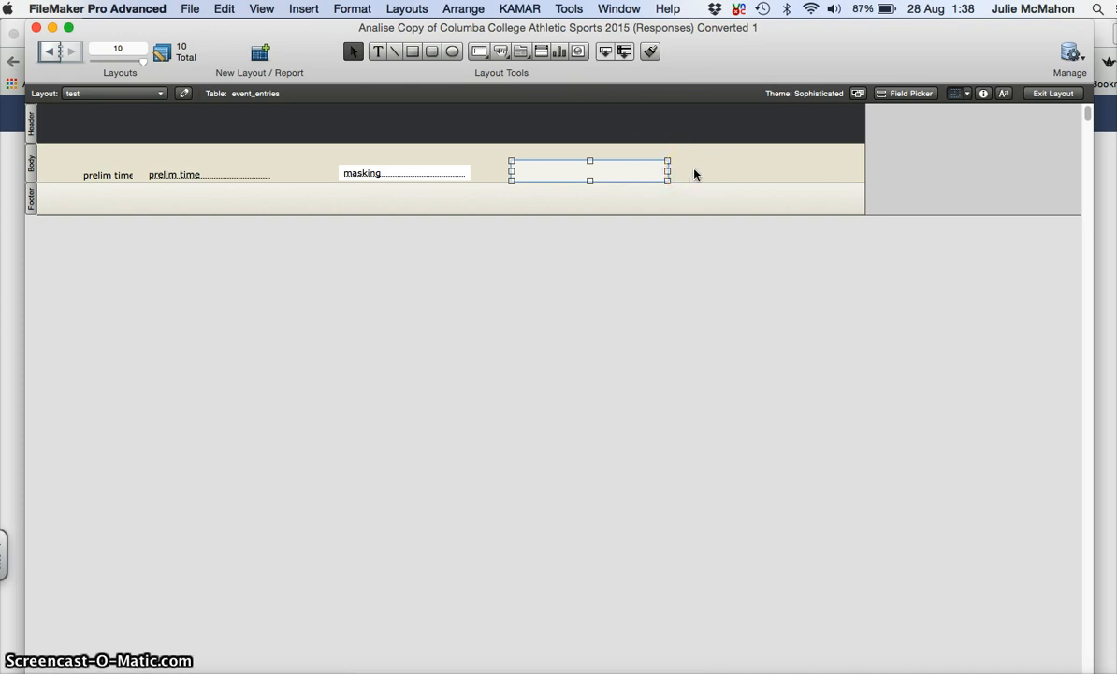
click(29, 172)
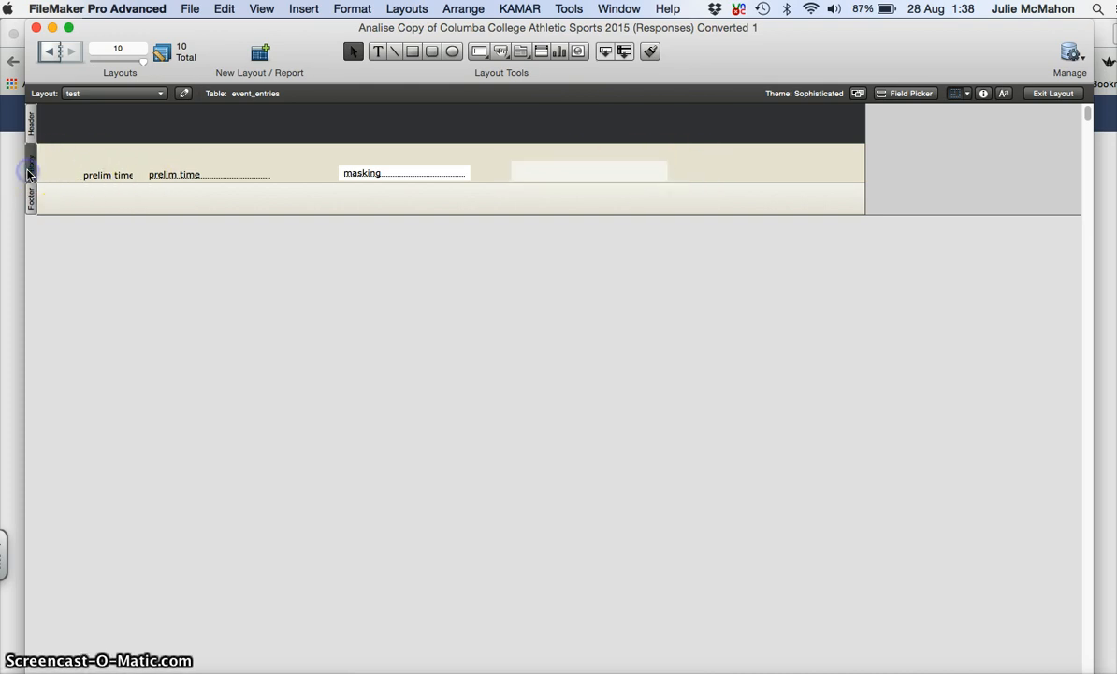
click(984, 94)
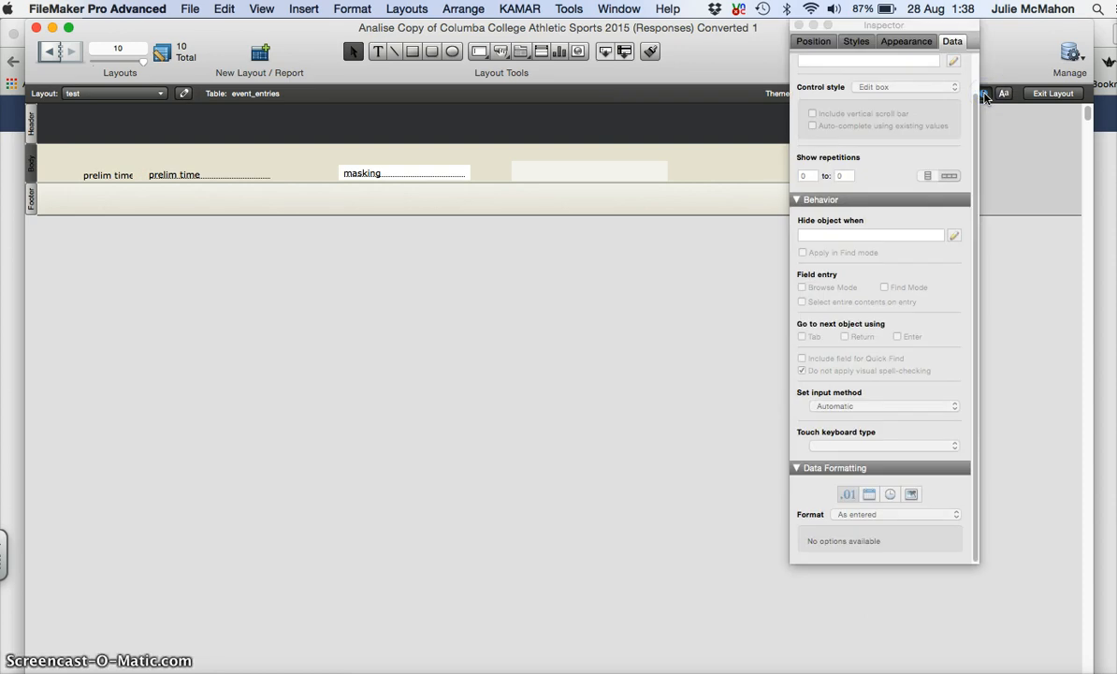
Step: Sample the Body's beige background with the eyedropper and save it as a colour swatch
click(900, 43)
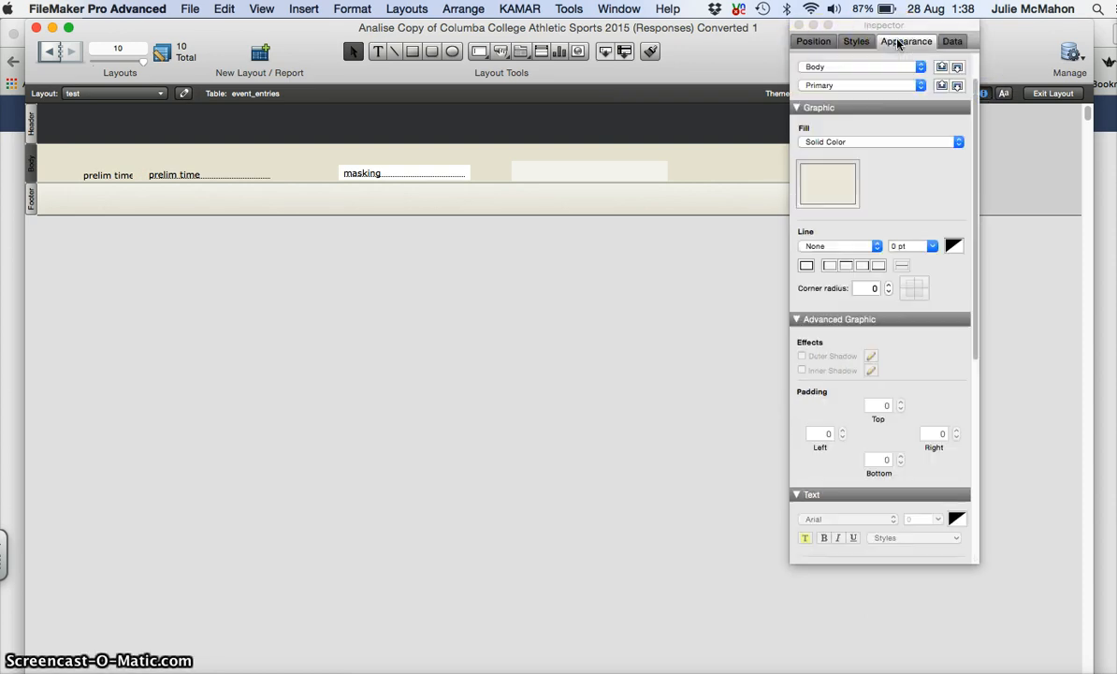
drag(880, 29, 994, 32)
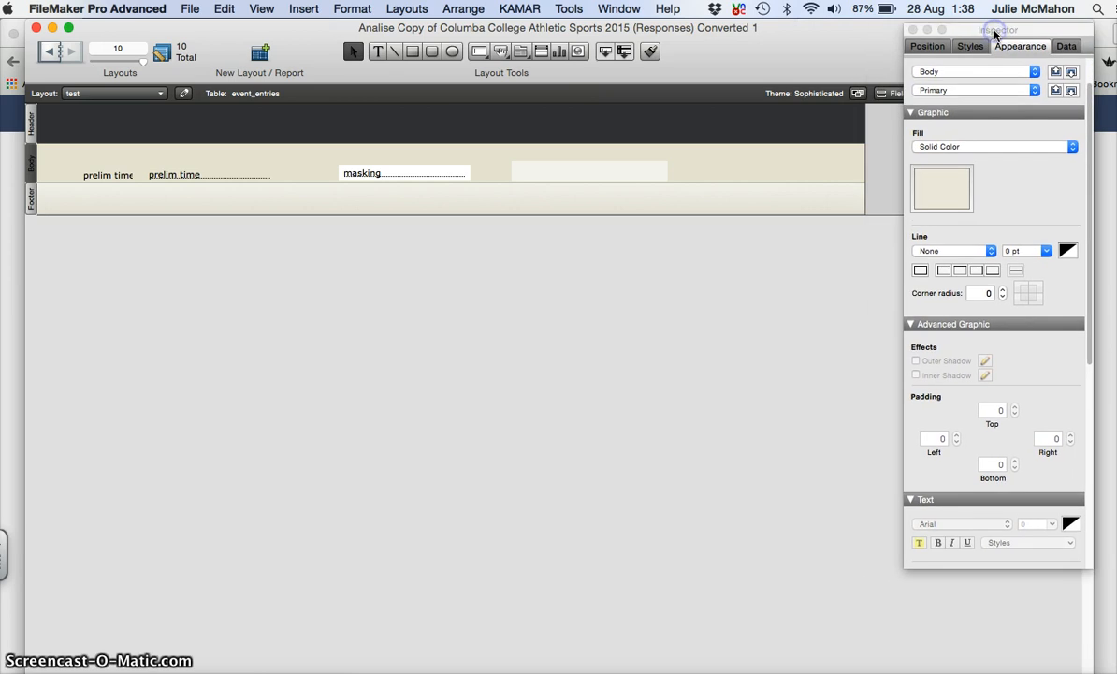
click(943, 191)
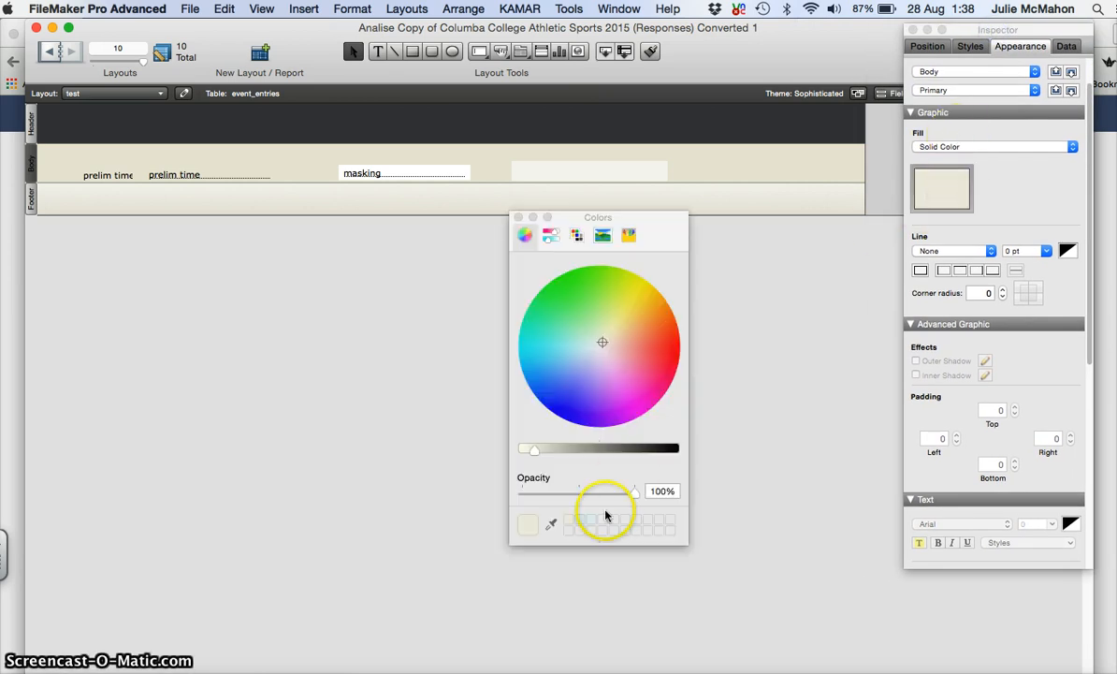
click(551, 521)
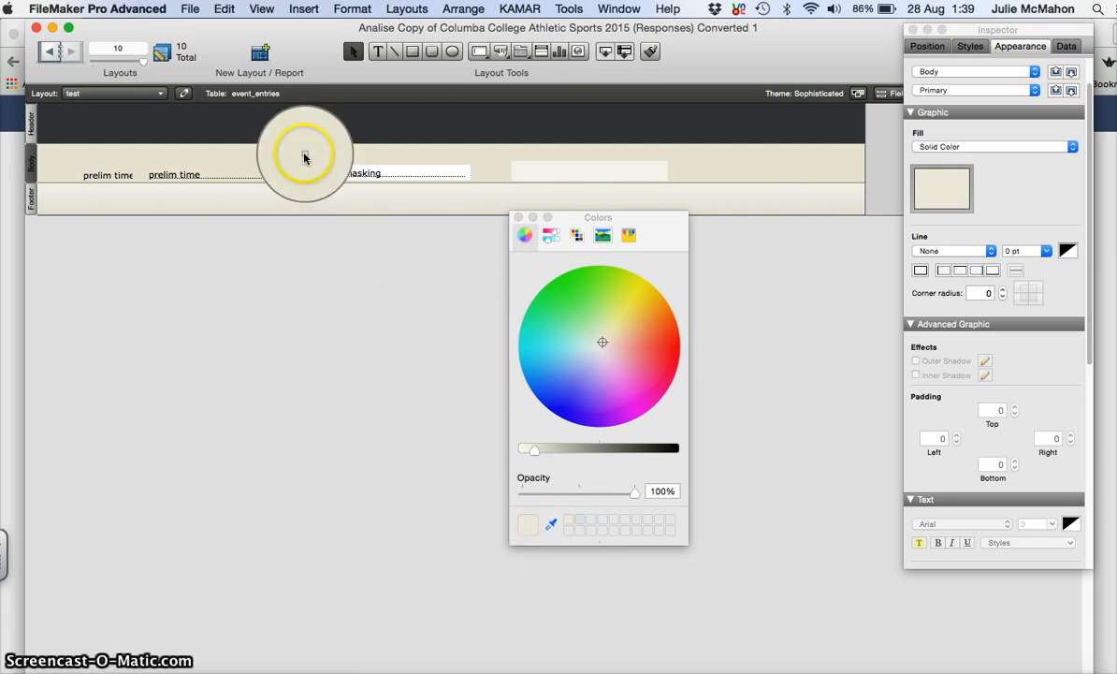
click(304, 153)
click(525, 527)
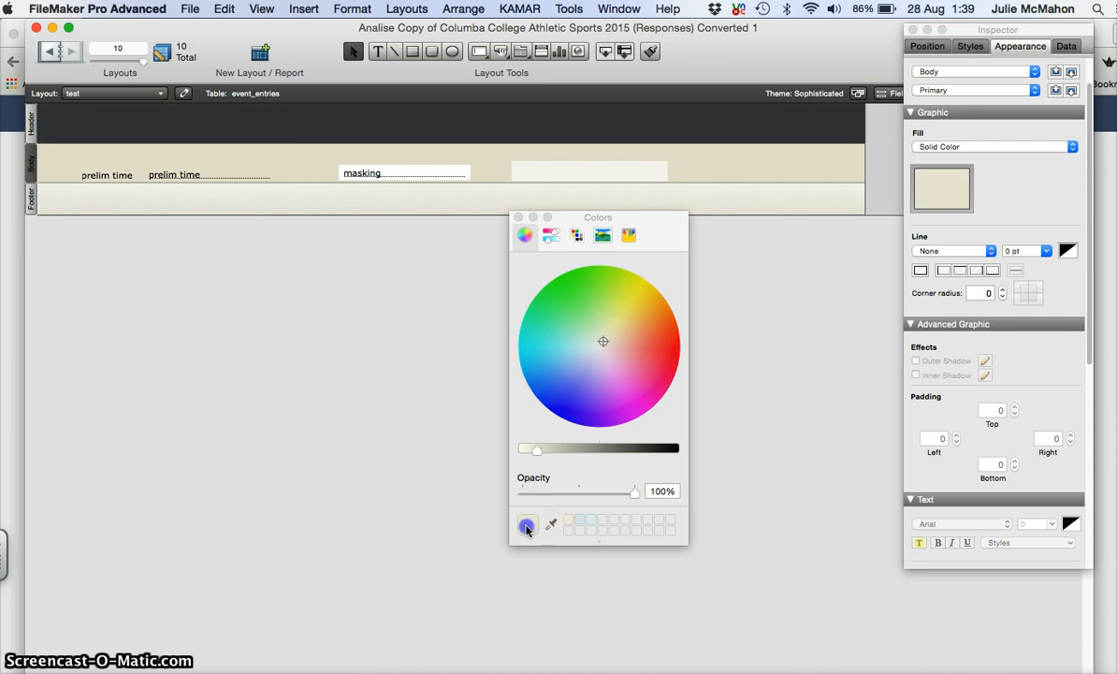
click(579, 522)
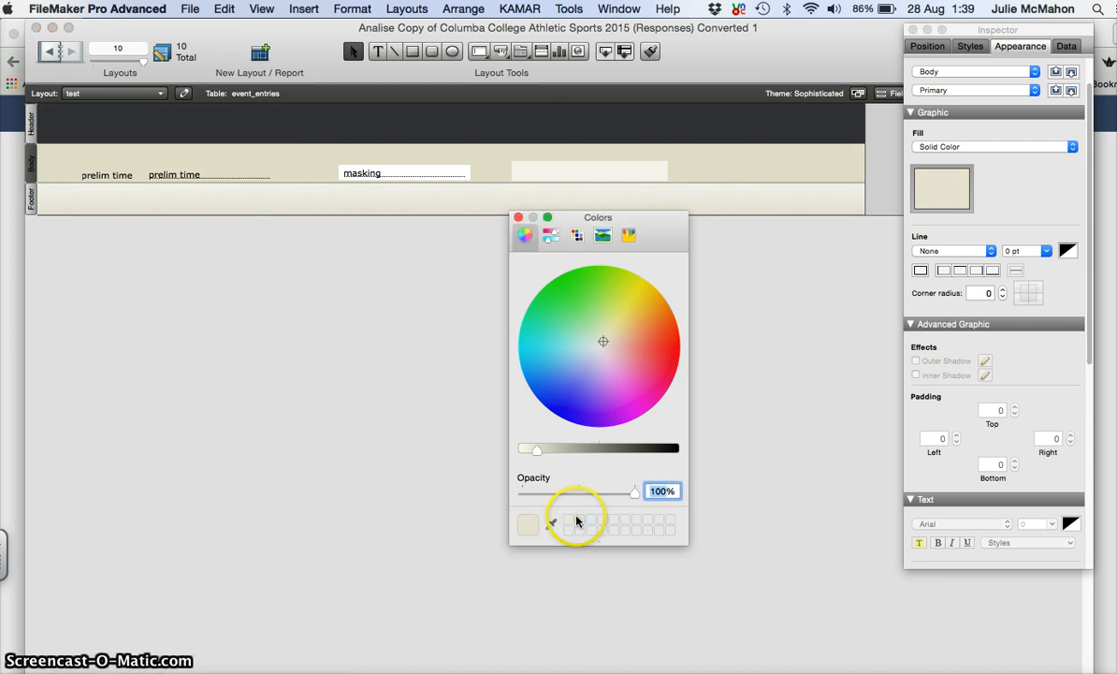
click(518, 217)
Step: Fill the new rectangle with the saved beige swatch
click(540, 177)
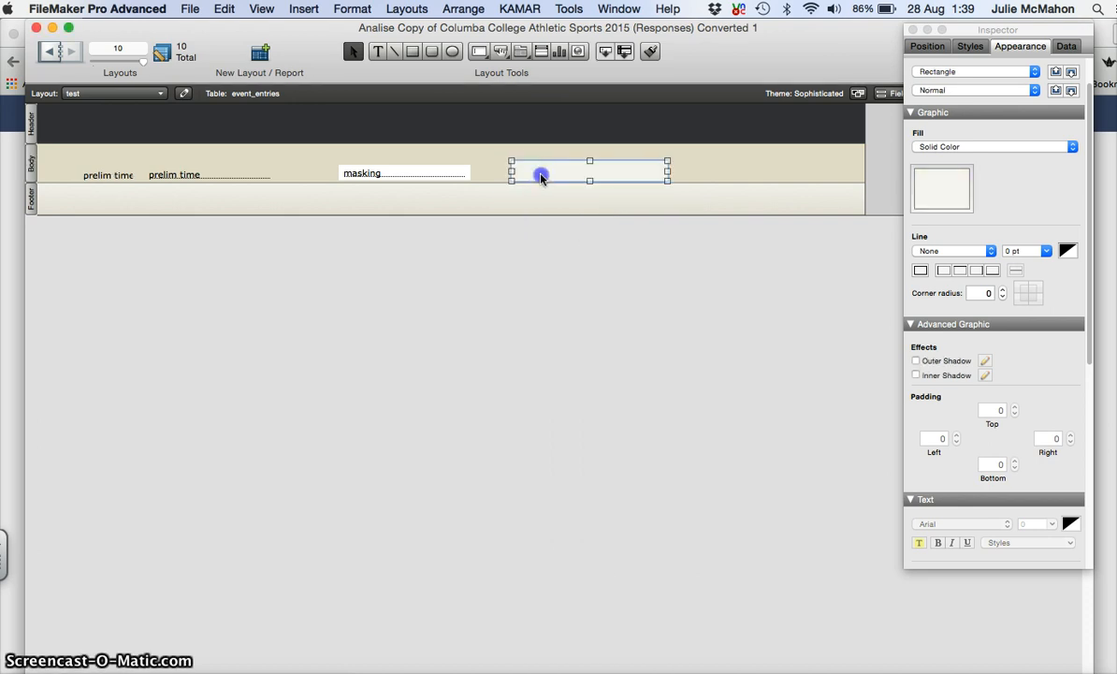
click(945, 186)
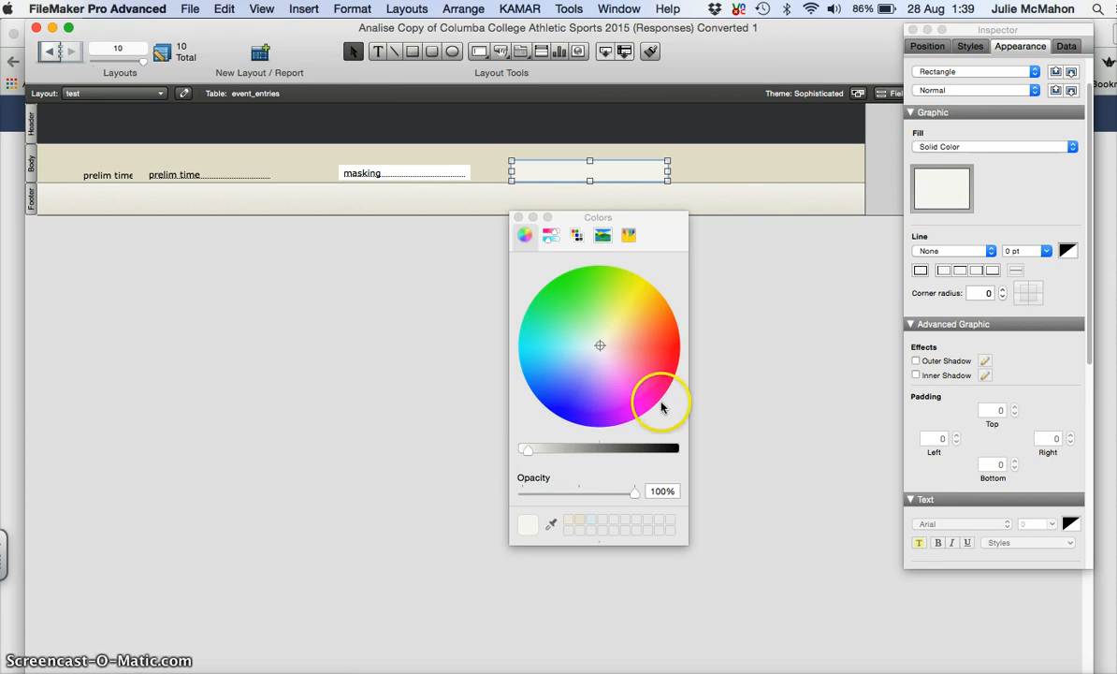
click(570, 520)
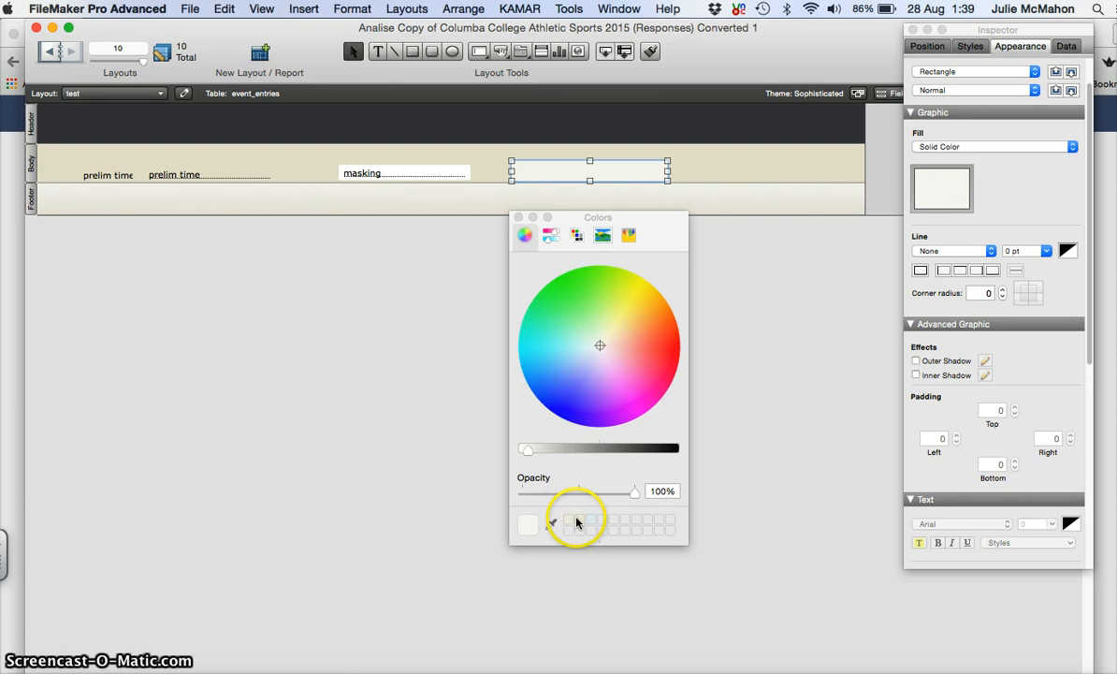
click(577, 520)
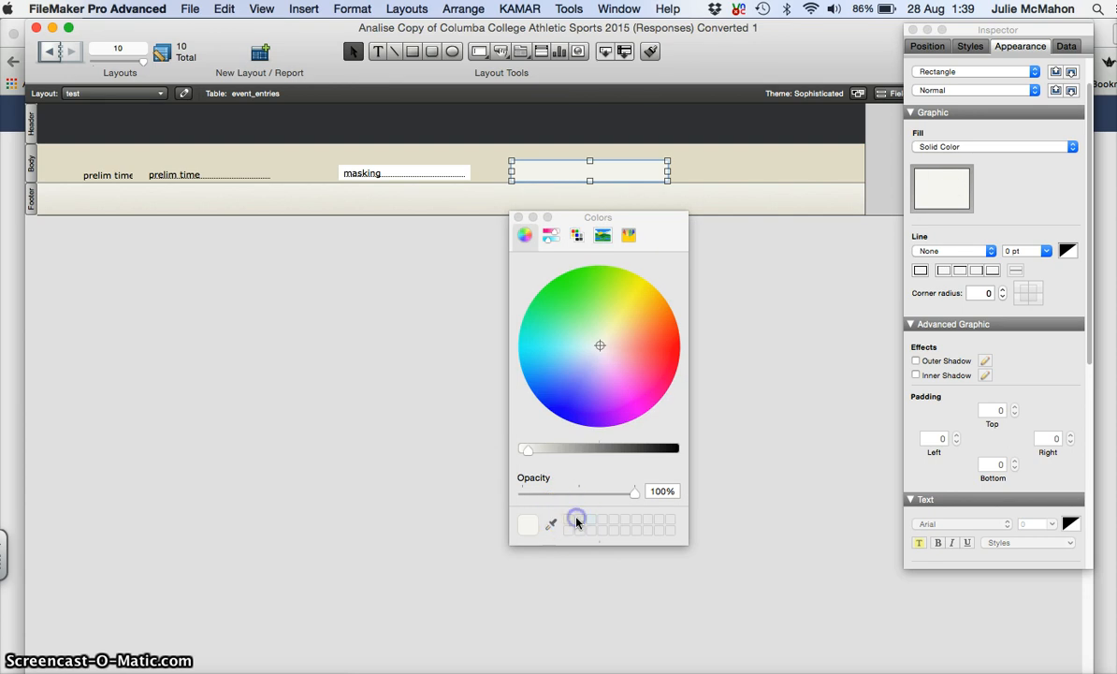
click(519, 218)
click(710, 165)
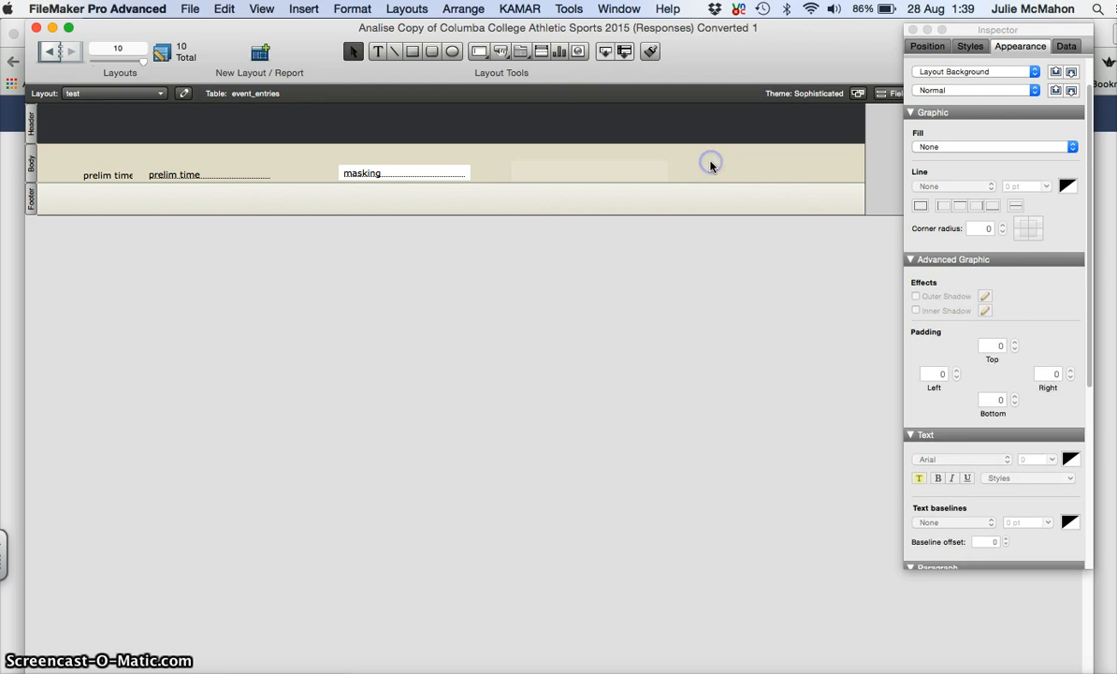
Step: Check the rectangle's current fill colour
click(627, 167)
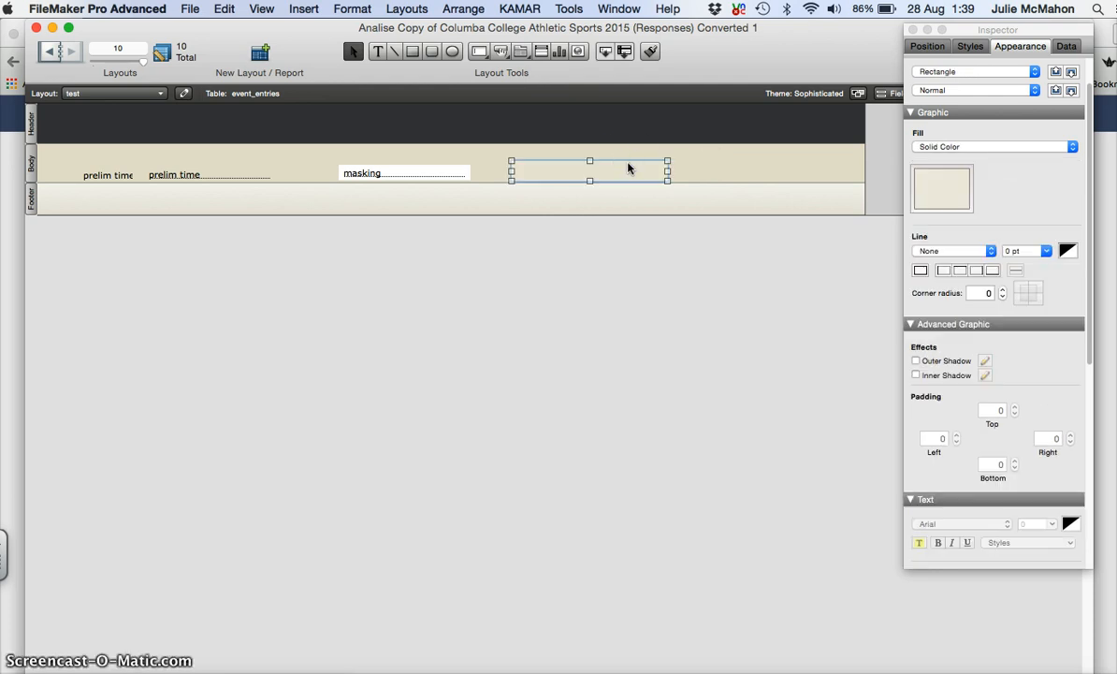
click(968, 170)
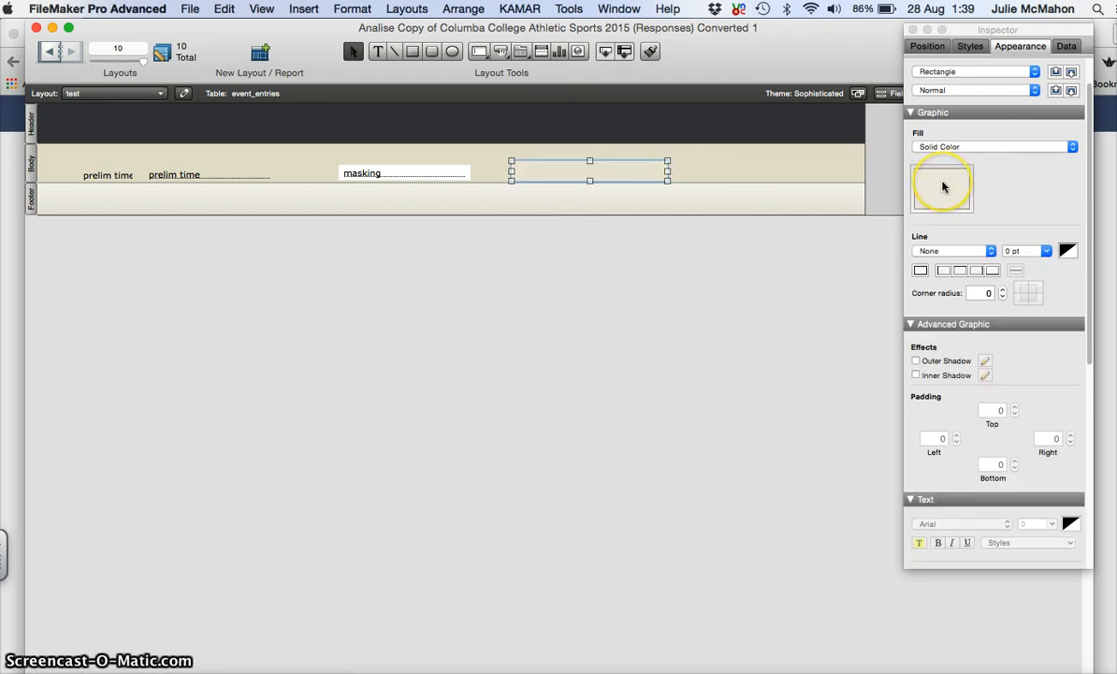
click(942, 186)
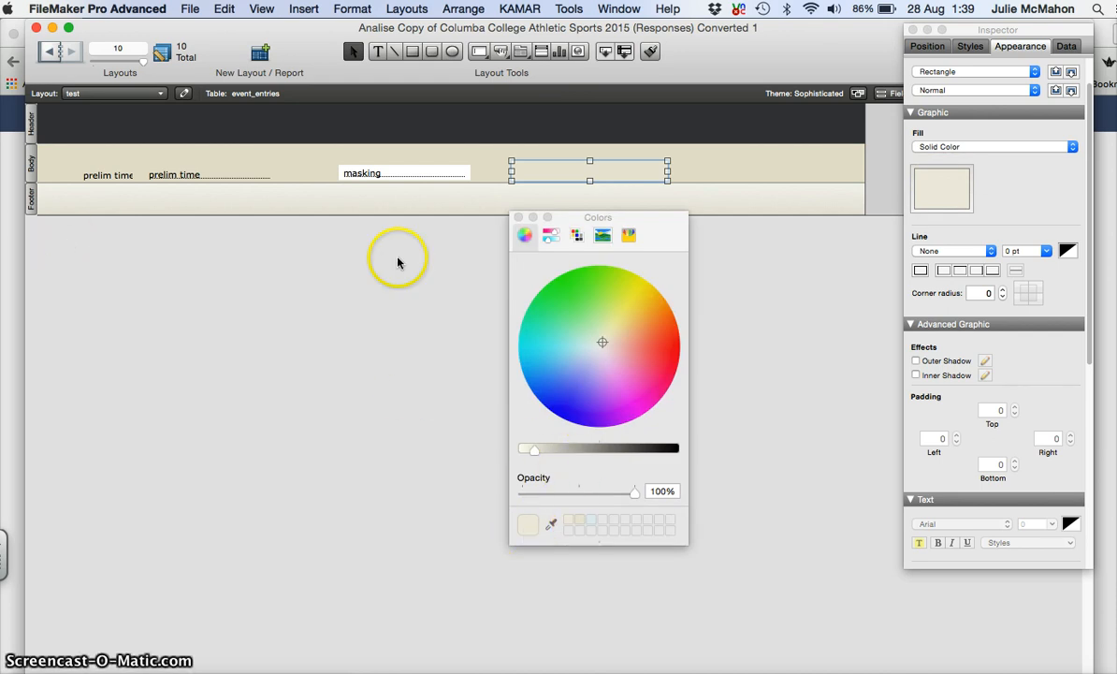
click(521, 217)
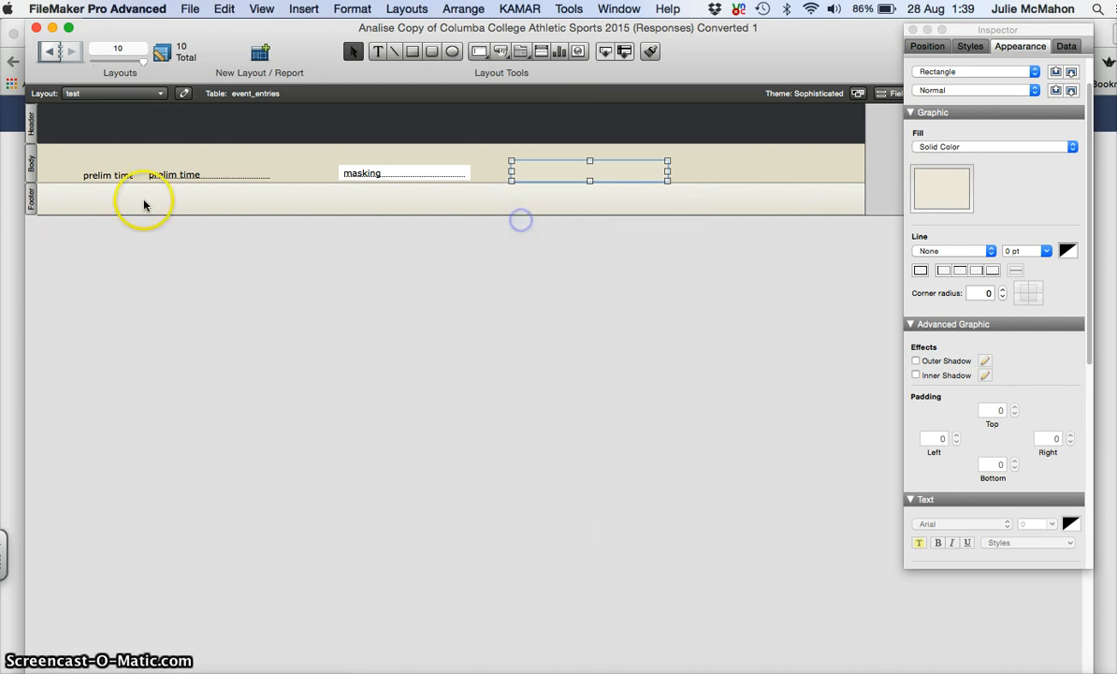
Step: Resample the Body's beige with the eyedropper and store it in the palette
click(30, 165)
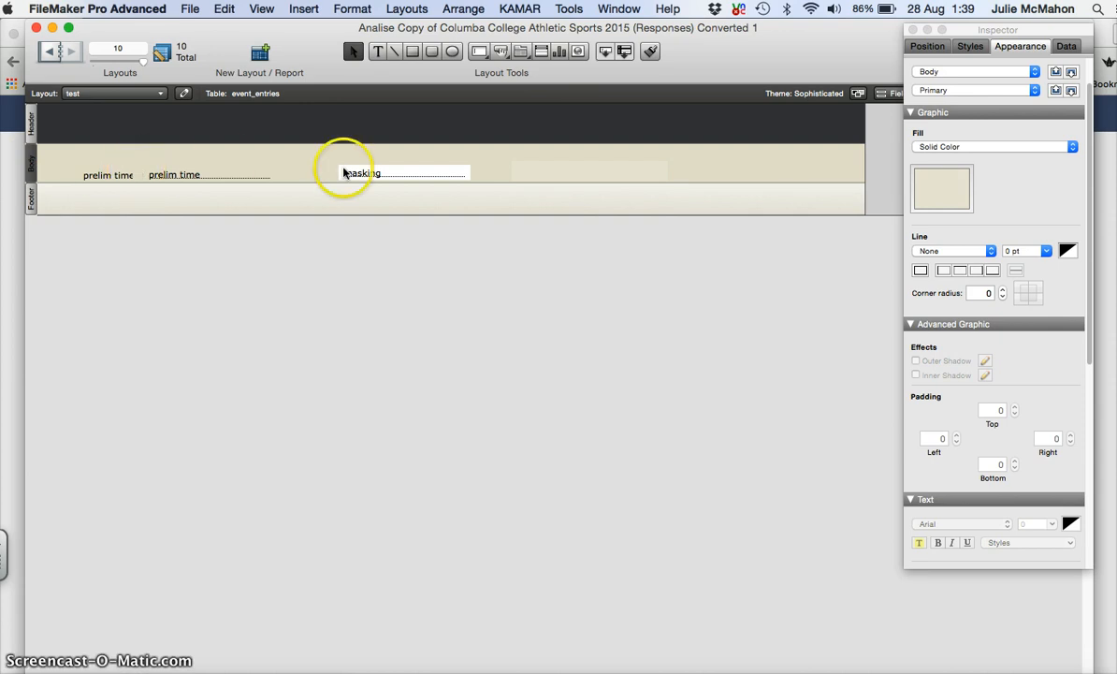
click(946, 187)
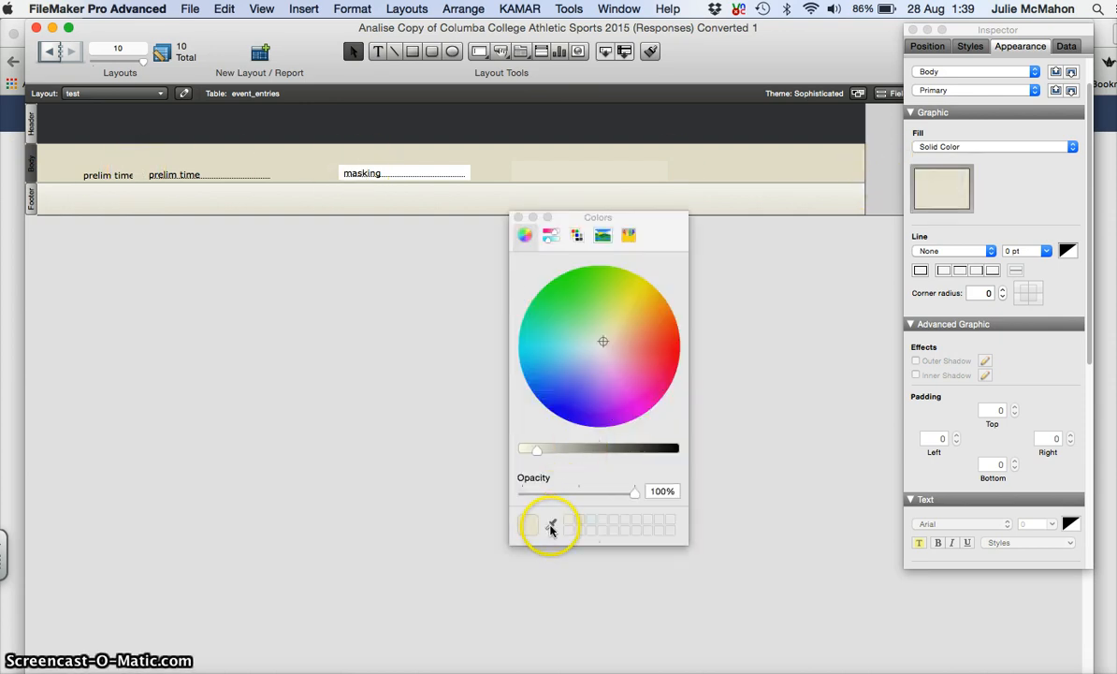
click(551, 526)
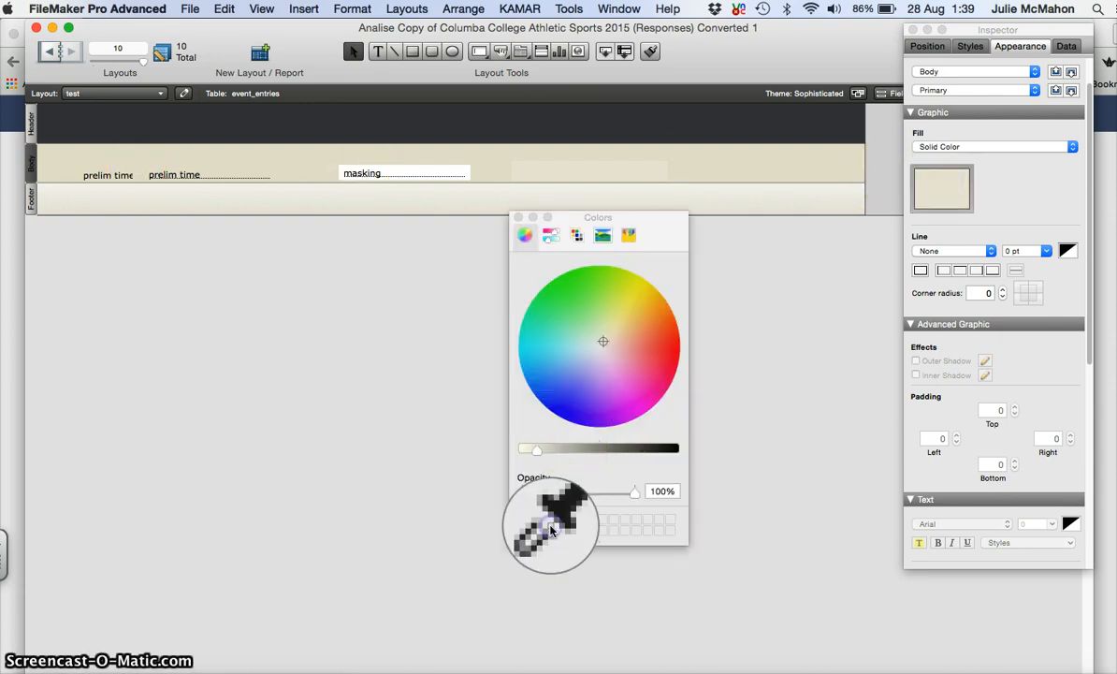
click(288, 162)
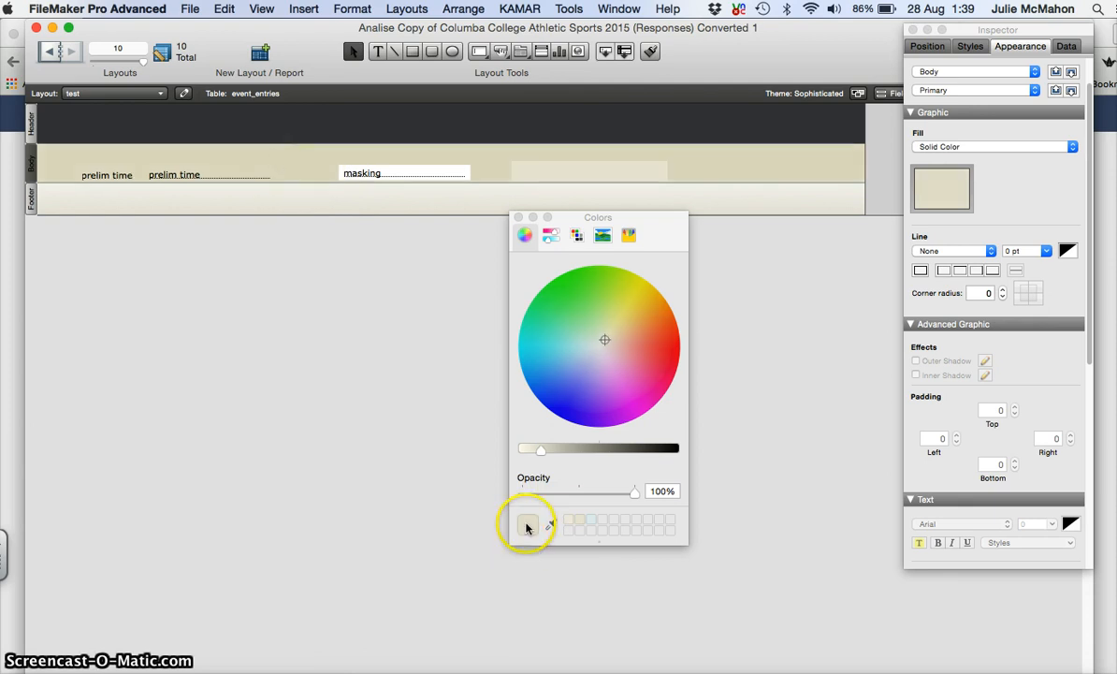
click(534, 520)
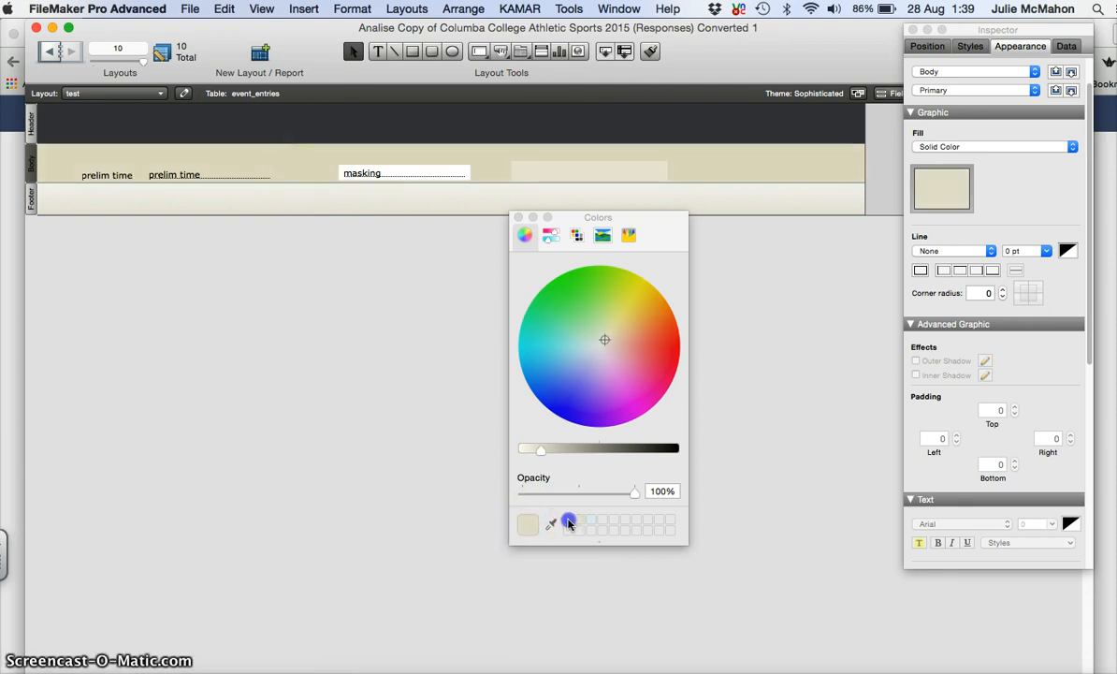
click(567, 521)
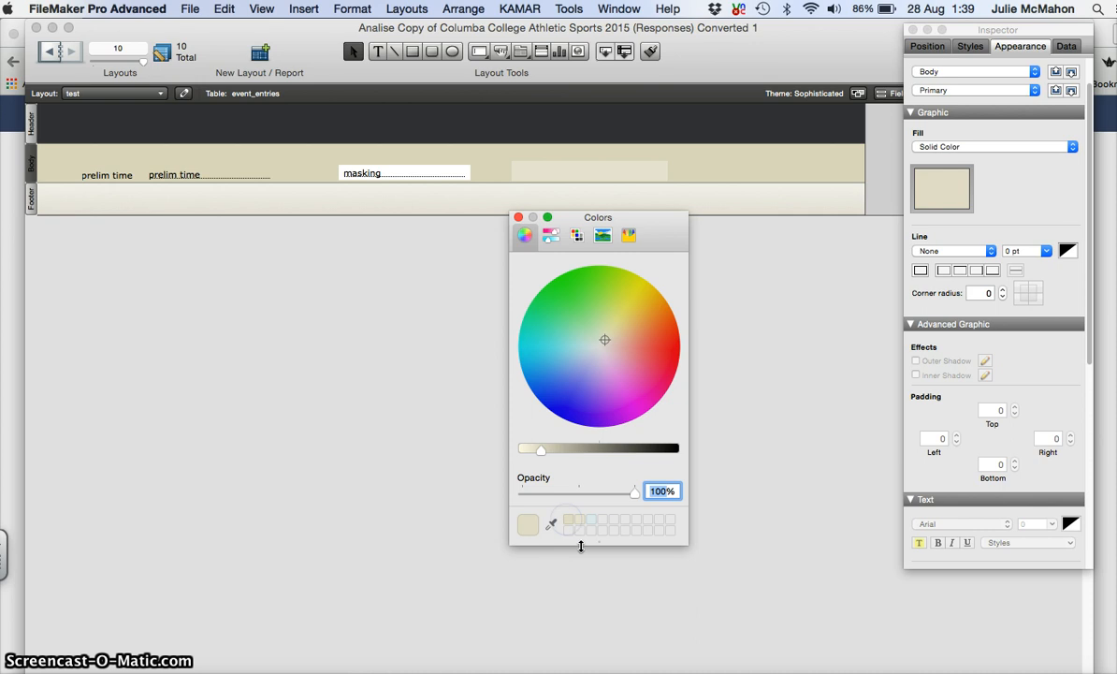
click(518, 218)
Step: Refill the rectangle beside masking with the stored beige and verify it blends in
click(547, 174)
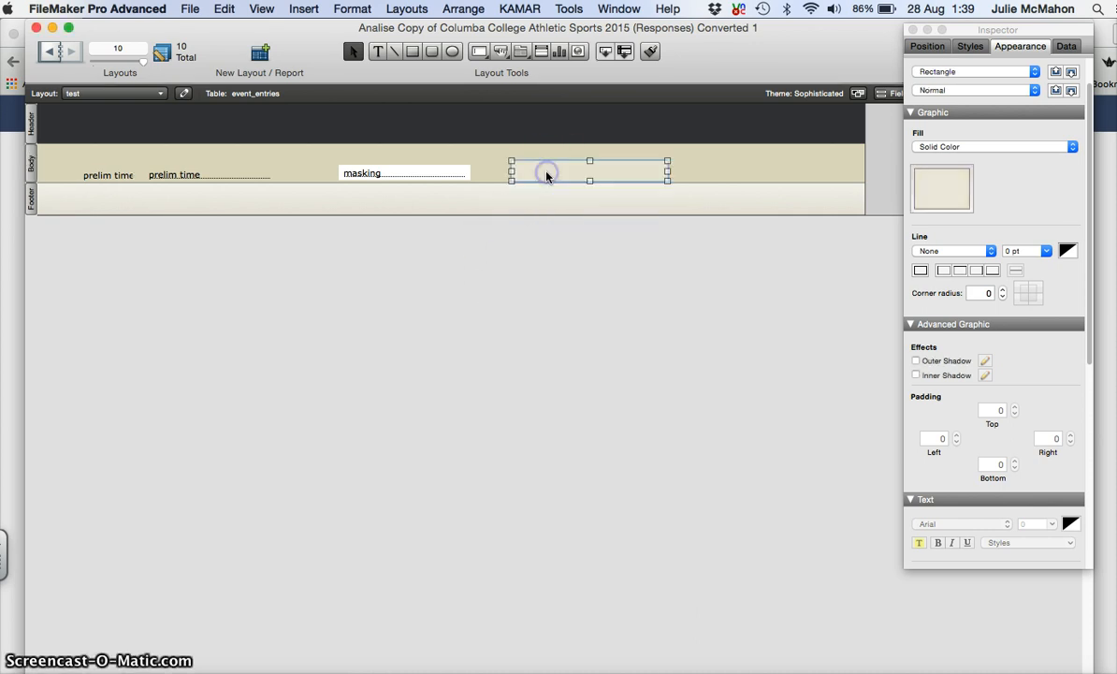
click(948, 199)
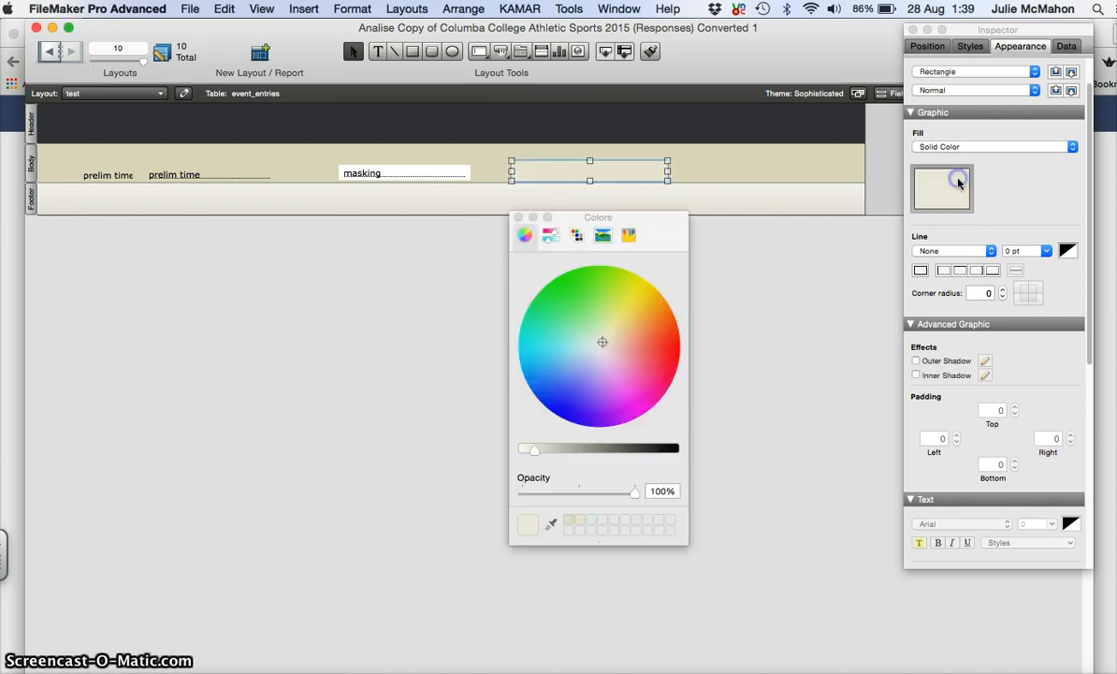
click(568, 520)
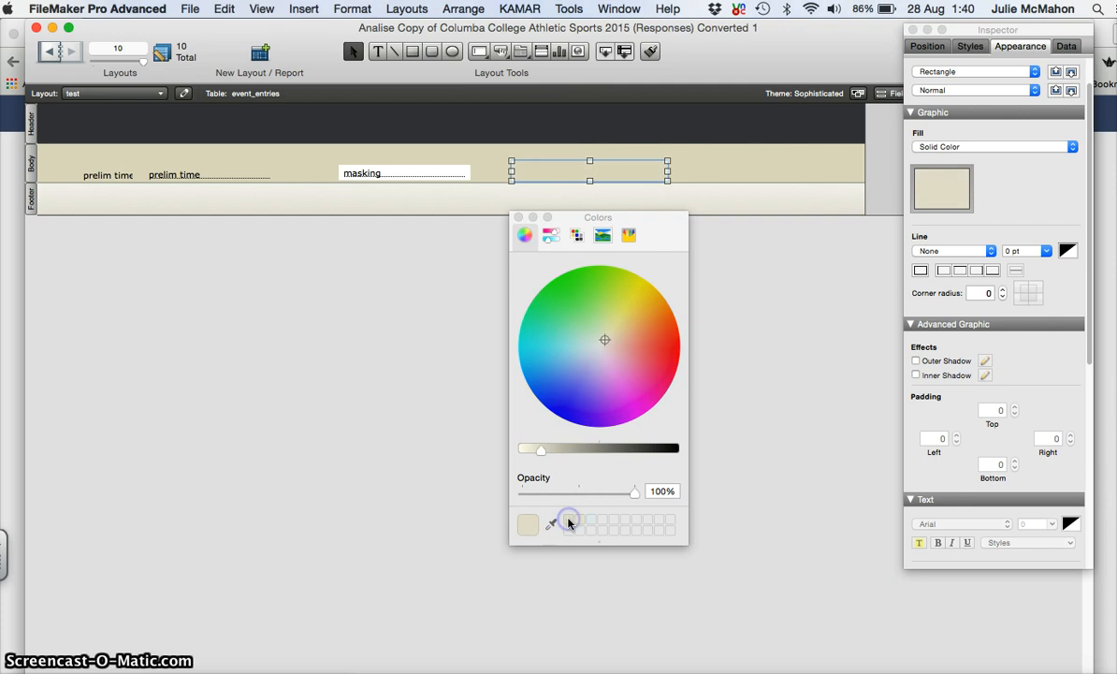
click(518, 218)
click(725, 162)
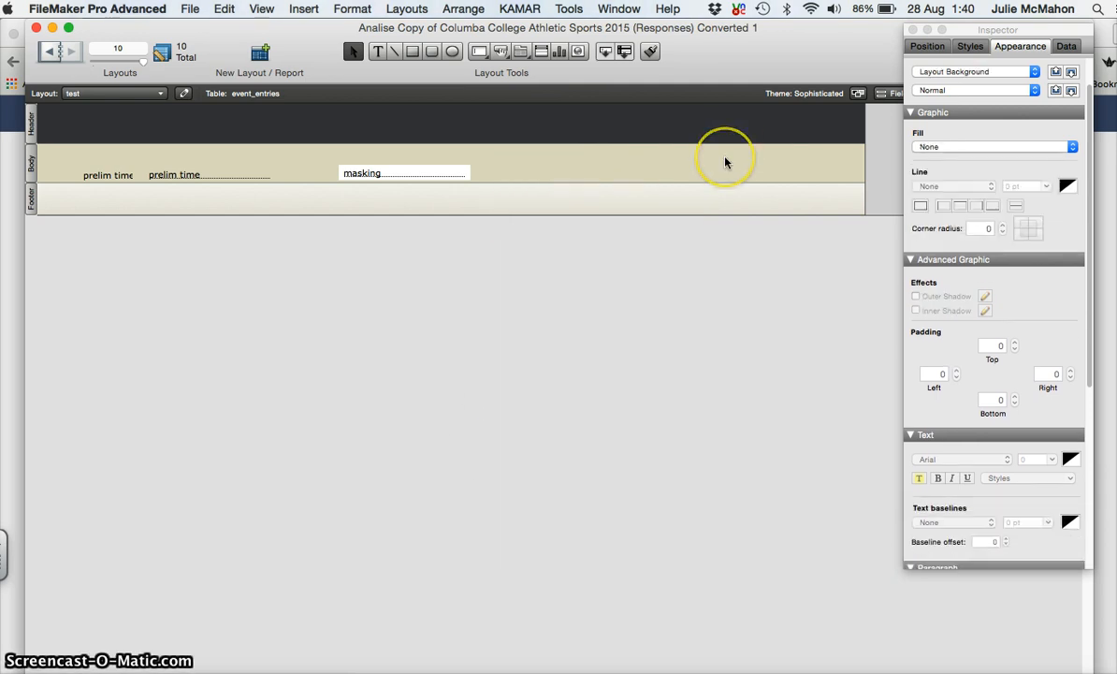
click(590, 174)
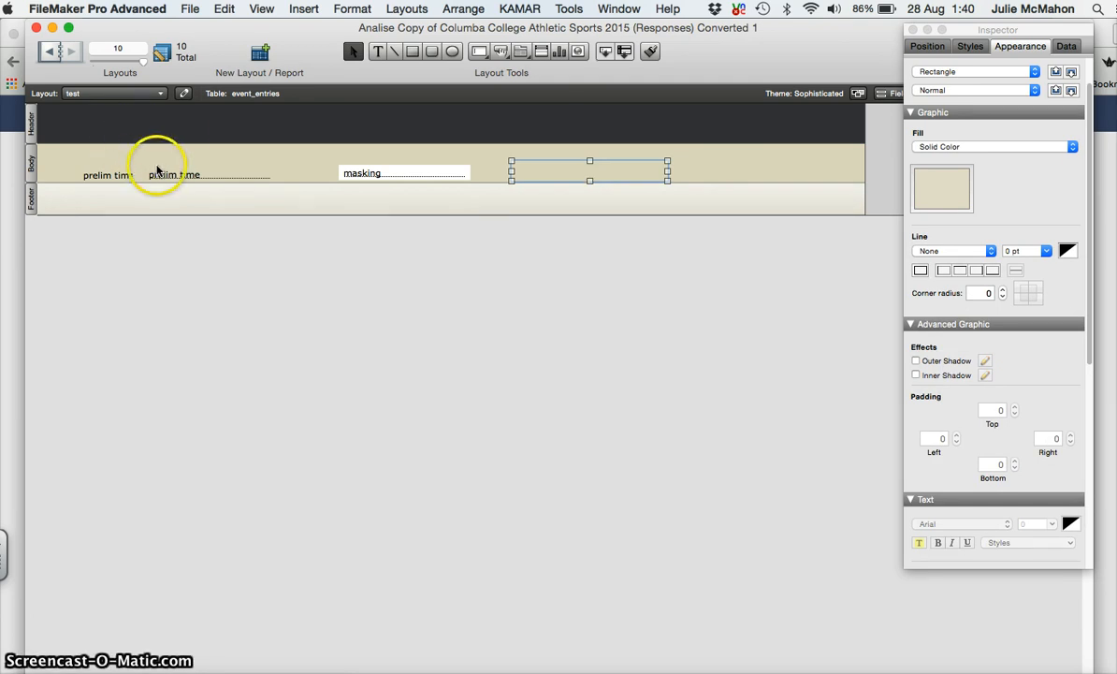
Step: Send the prelim time field to the back
click(190, 175)
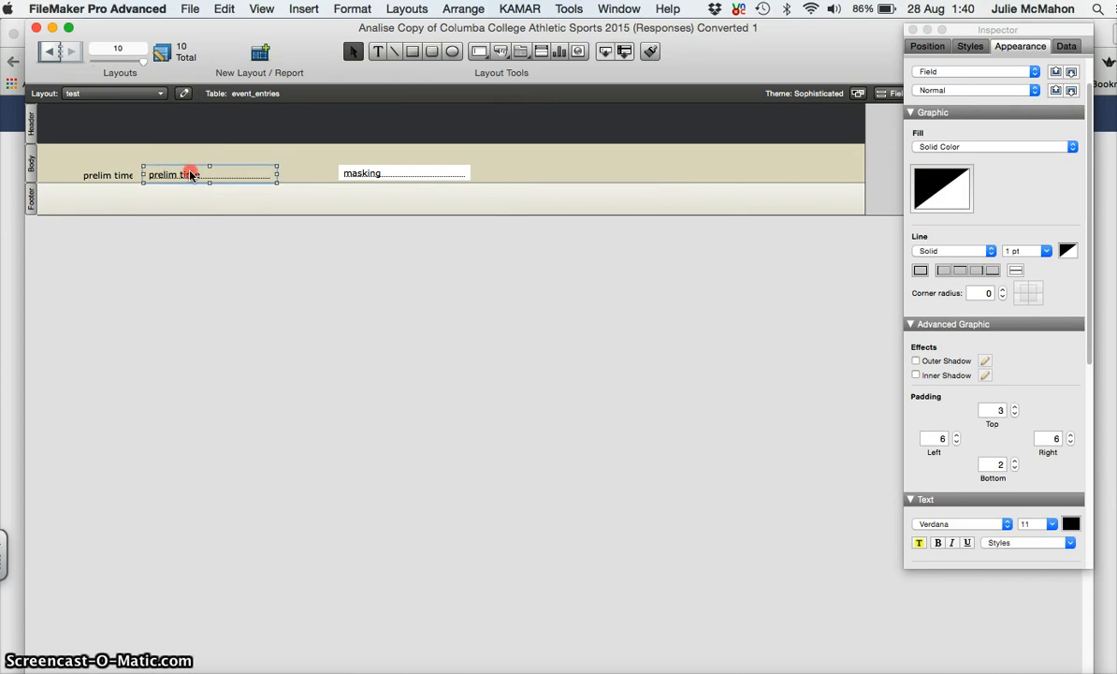
right_click(190, 175)
mouse_move(300, 434)
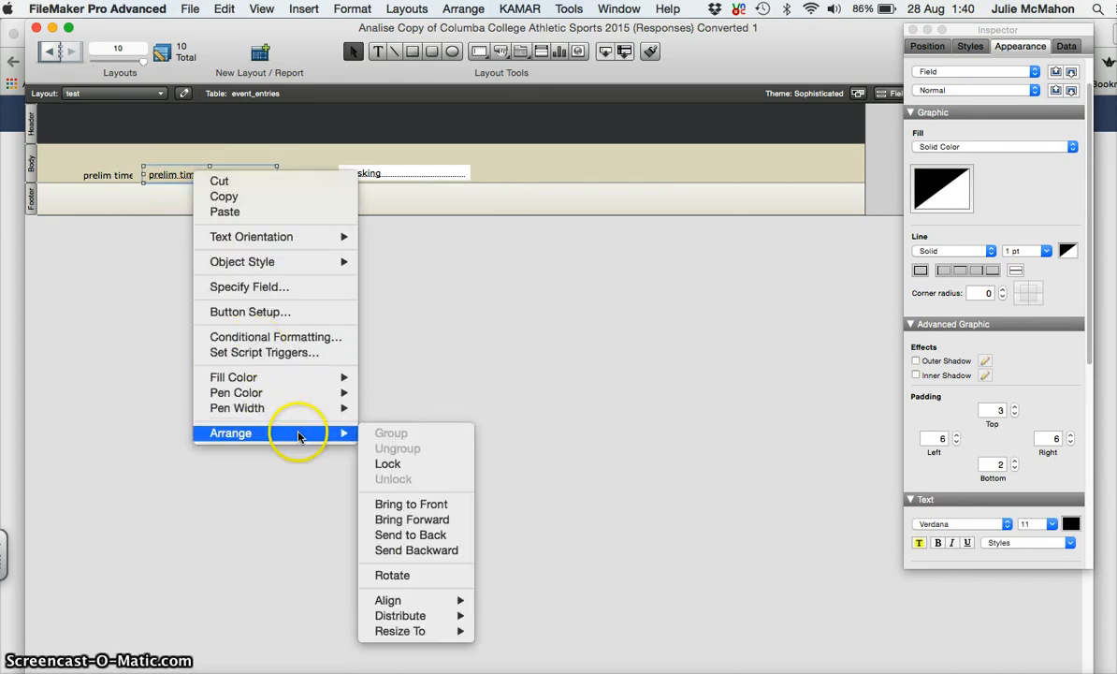
click(426, 534)
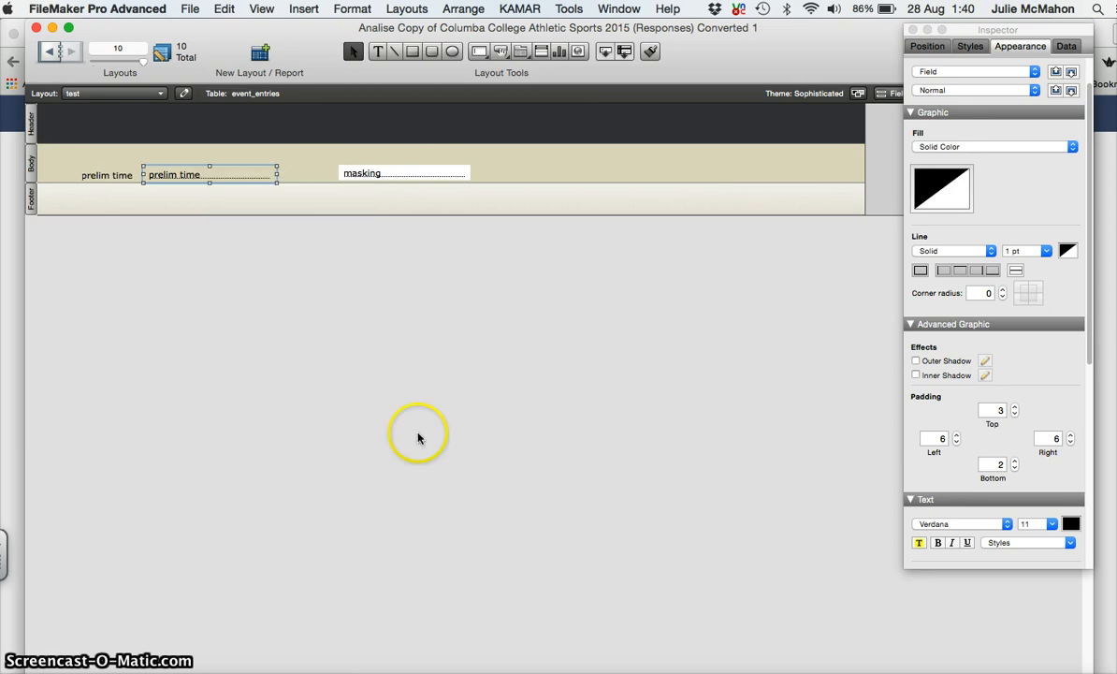
Step: Bring the masking field to the front and select it with the blank rectangle
click(413, 178)
right_click(412, 177)
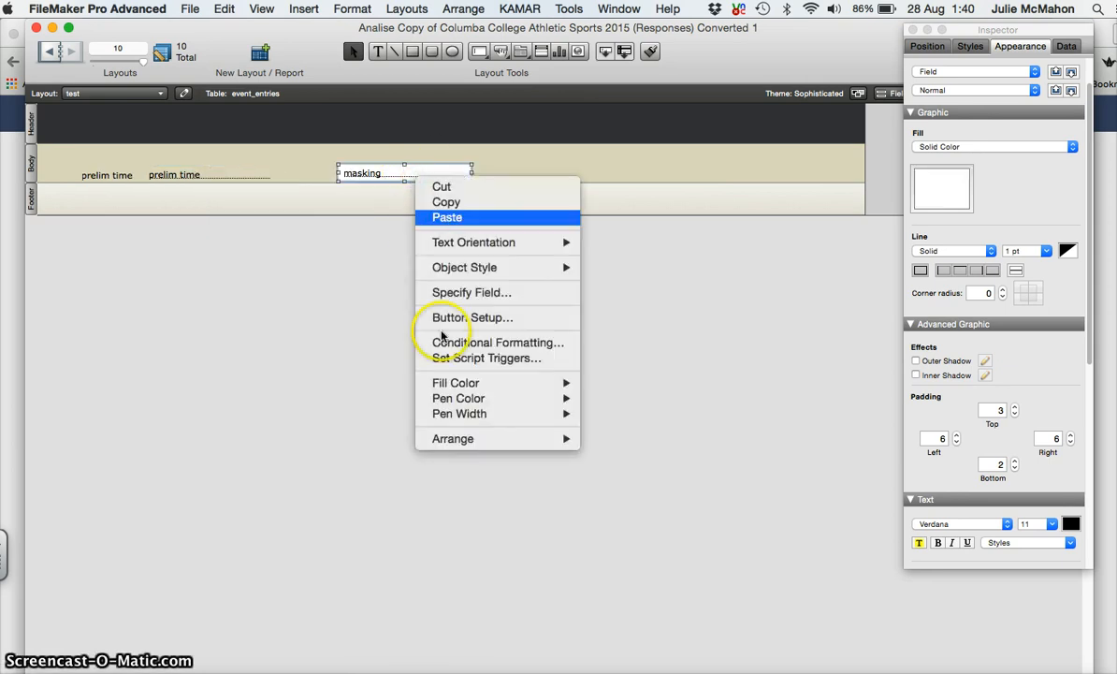
mouse_move(488, 439)
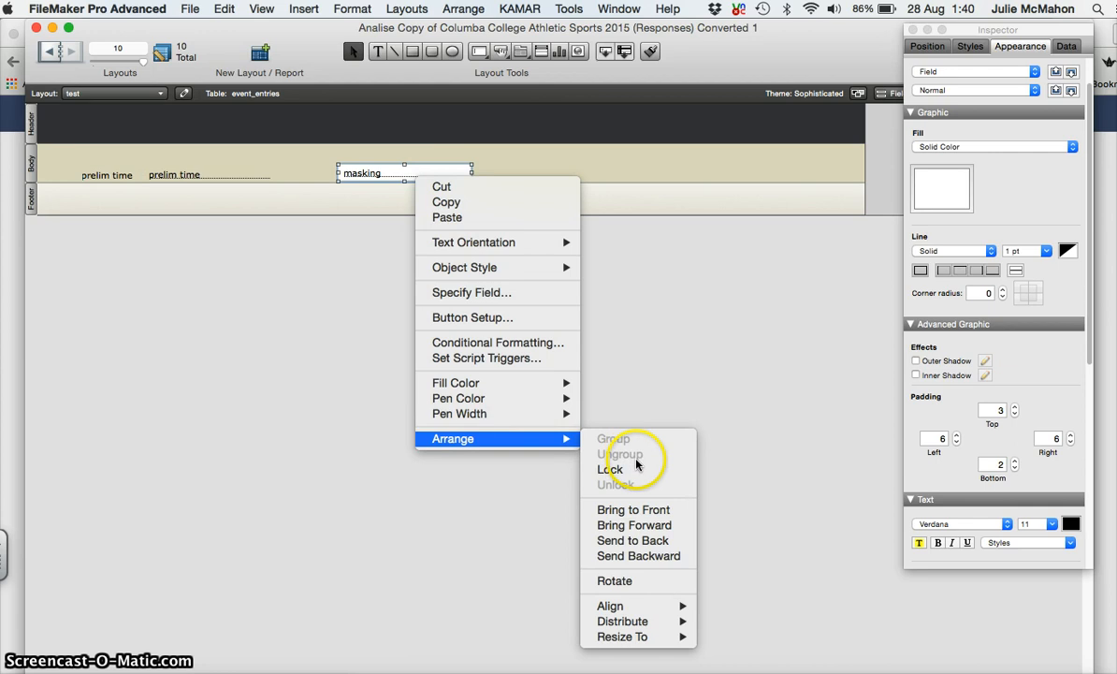
click(642, 509)
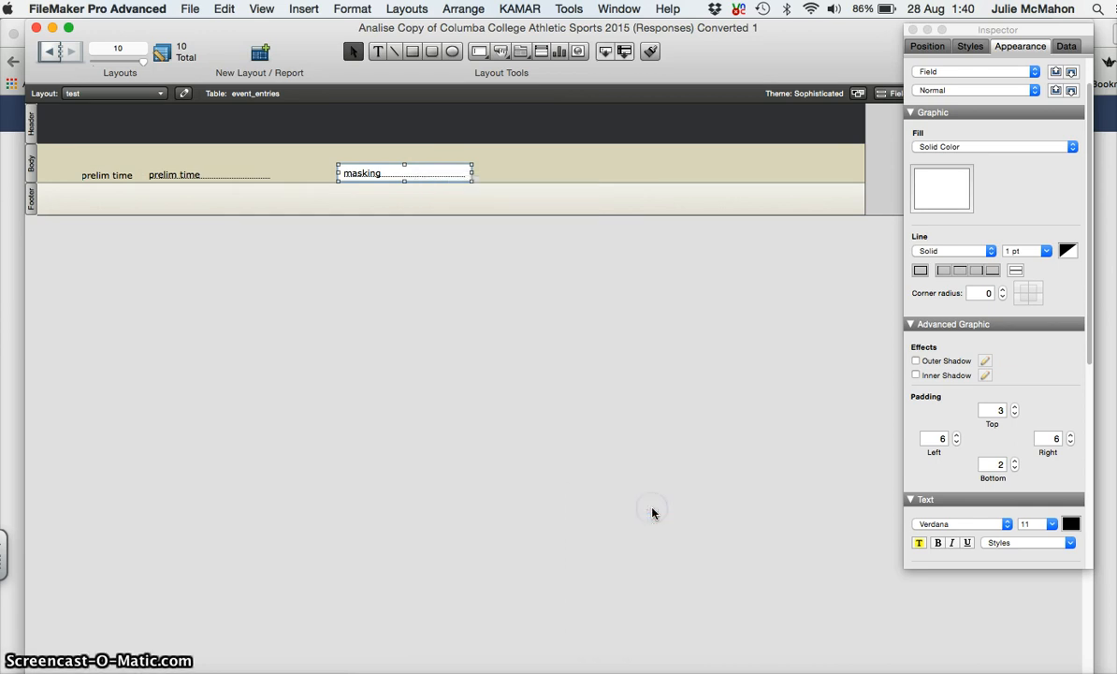
click(562, 173)
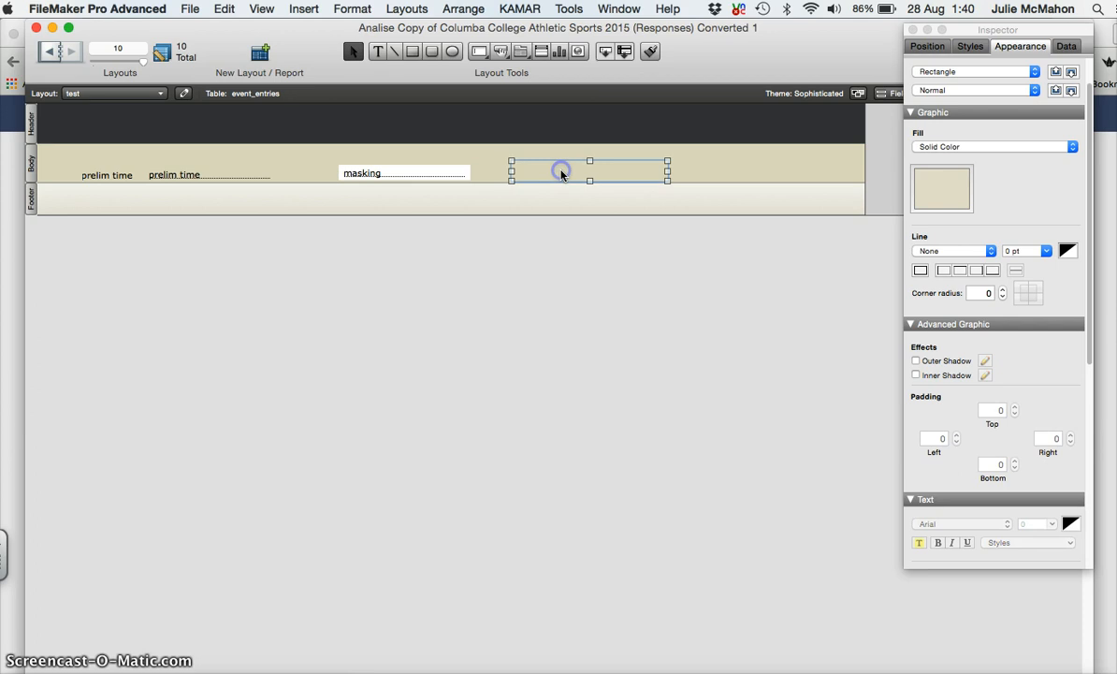
shift+click(426, 176)
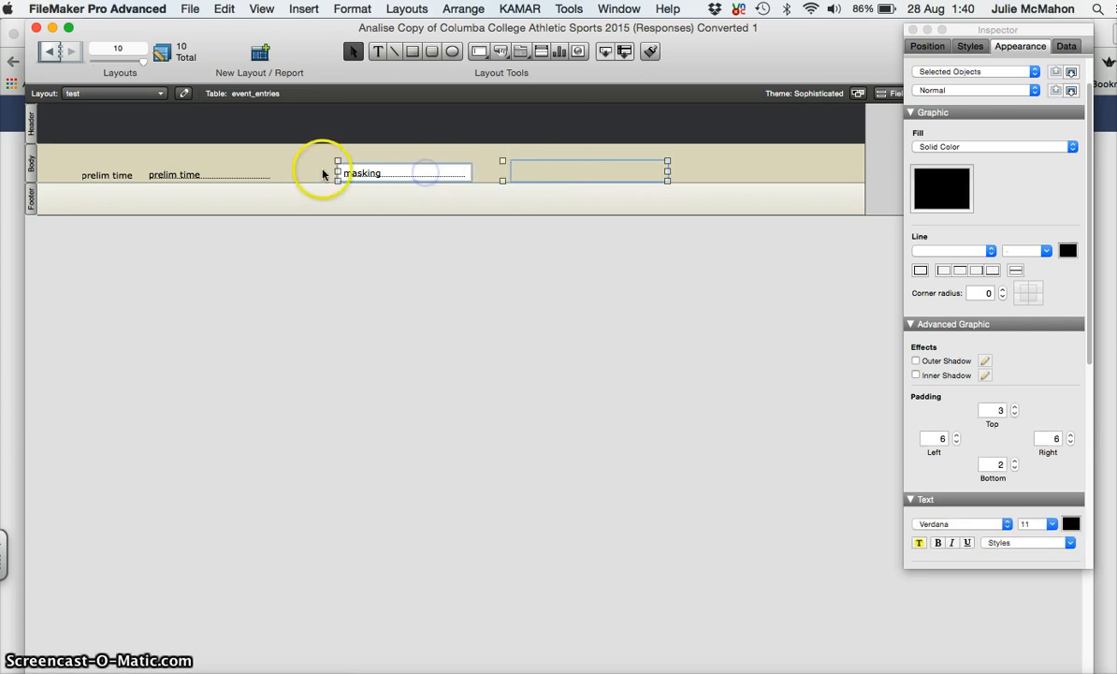
Step: Align left, resize to smallest (5.821 × 0.741 cm), and align bottom for all three objects
shift+click(228, 176)
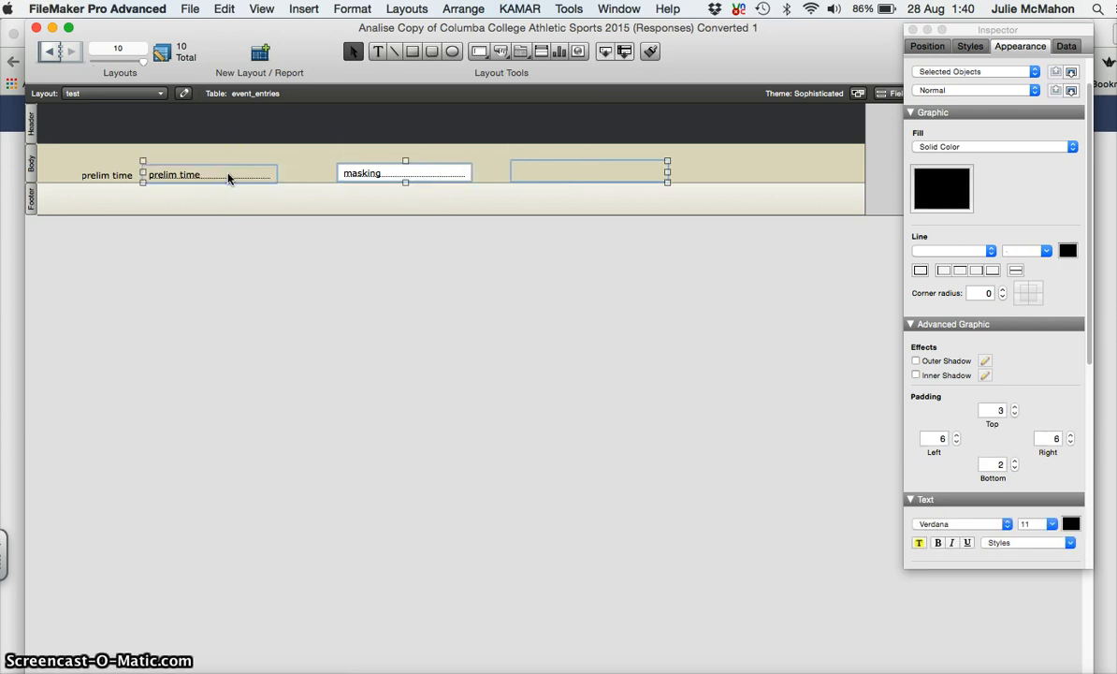
click(928, 46)
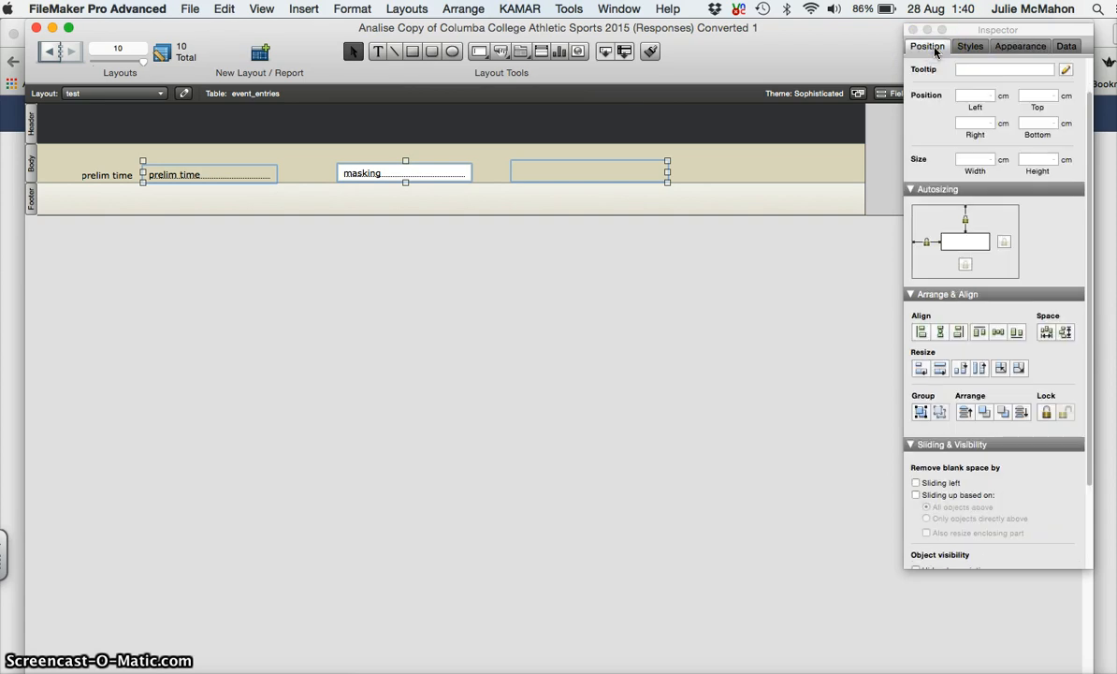
click(921, 334)
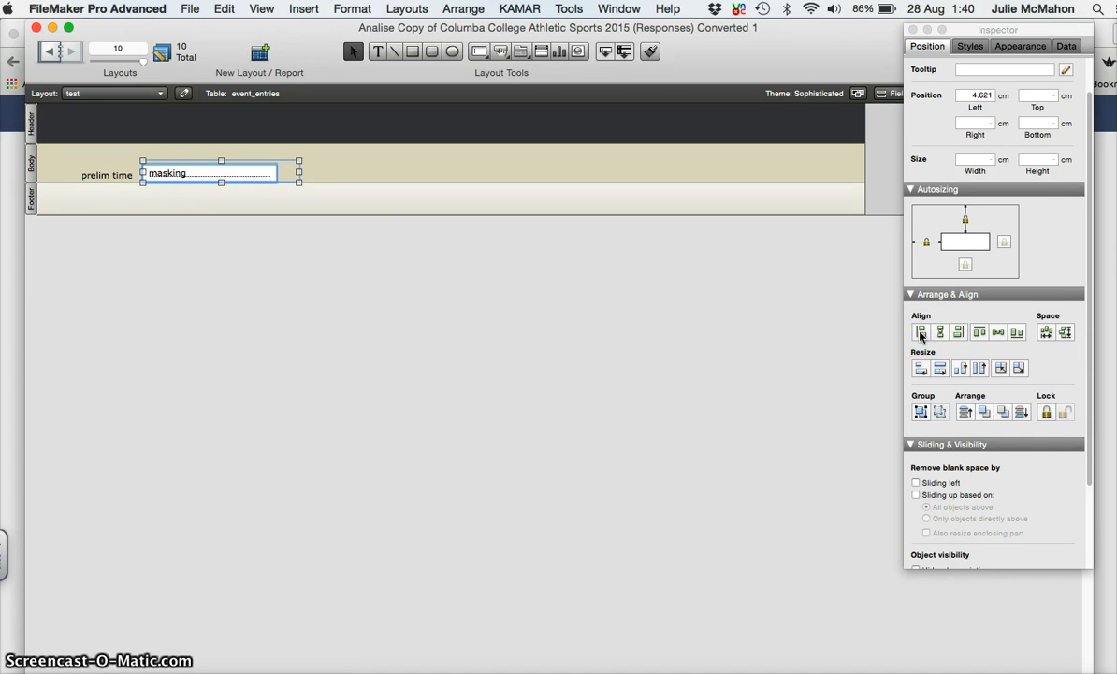
click(999, 369)
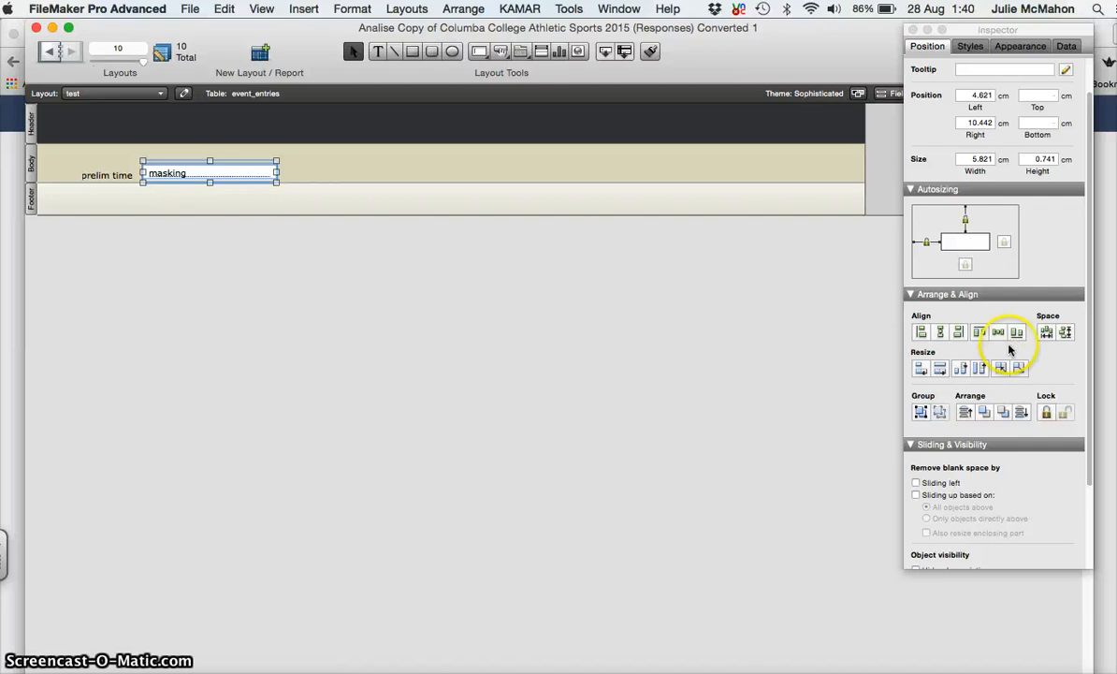
click(1017, 333)
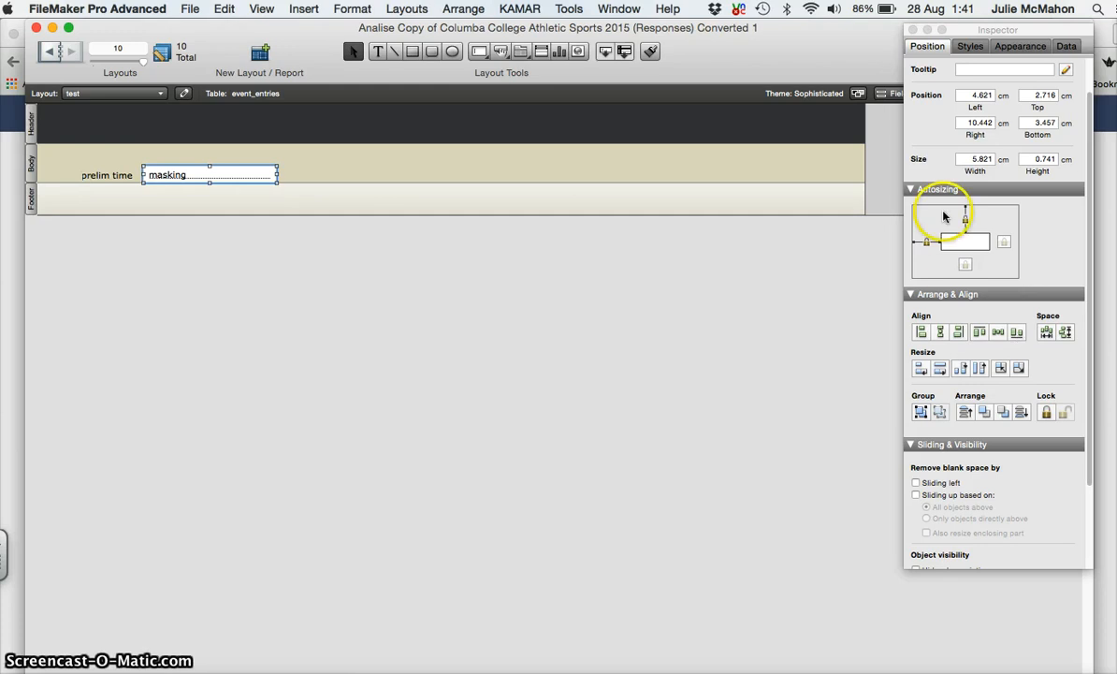
click(915, 30)
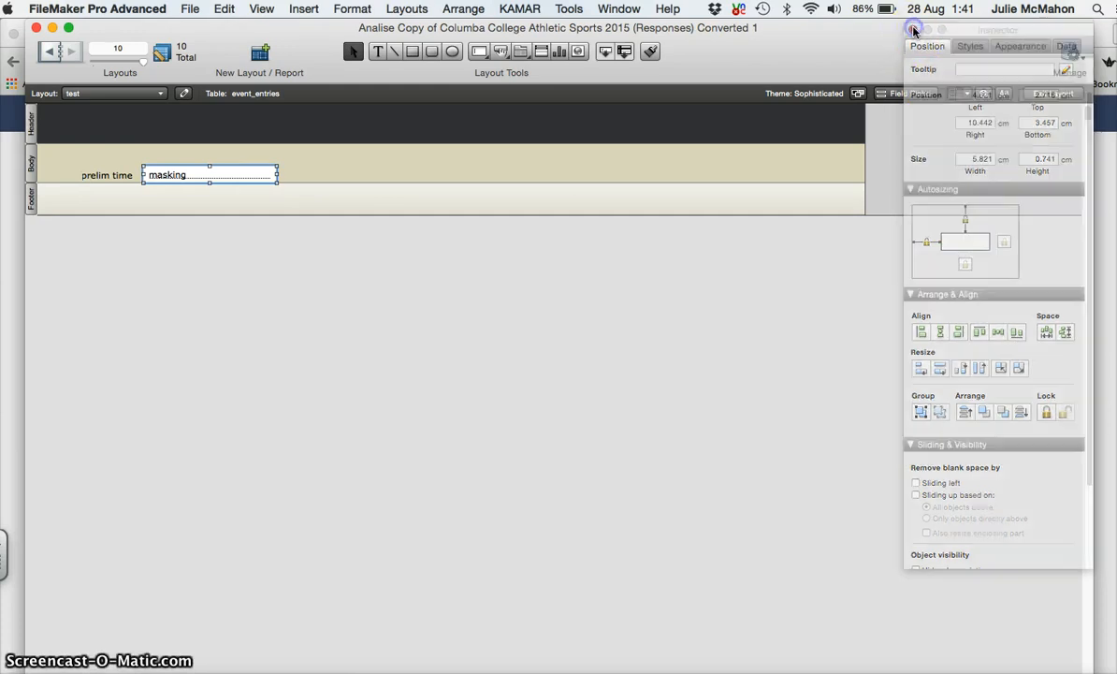
Step: Save the layout changes, then enter prelim time 5433 for record 15, which displays as 54:33
click(1051, 93)
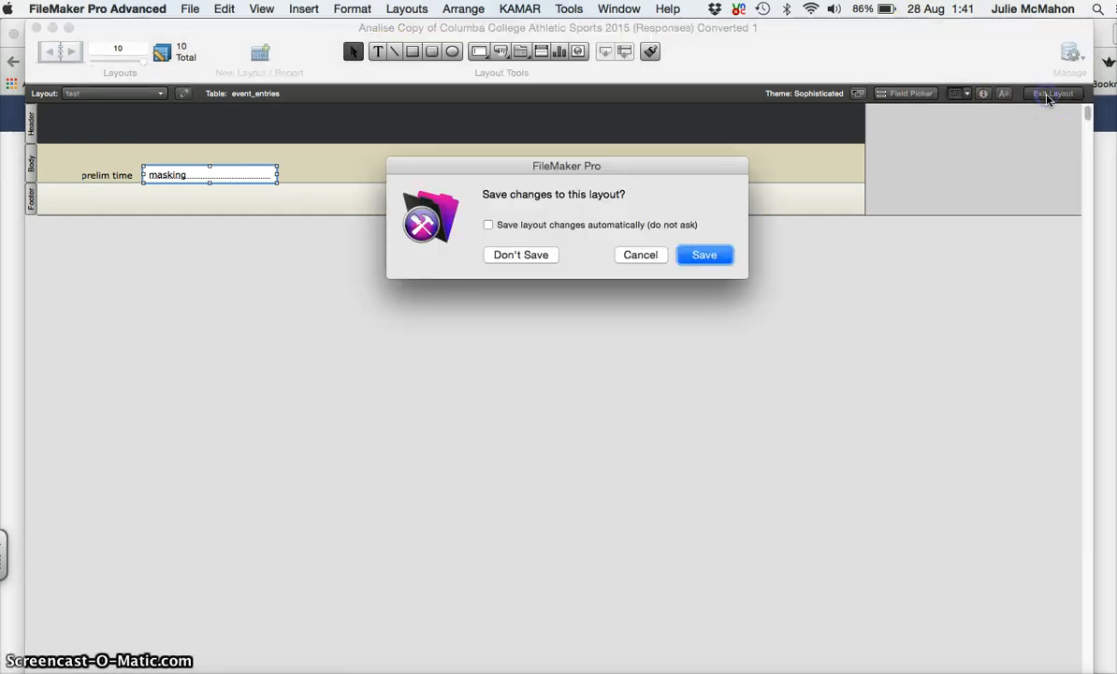
click(708, 256)
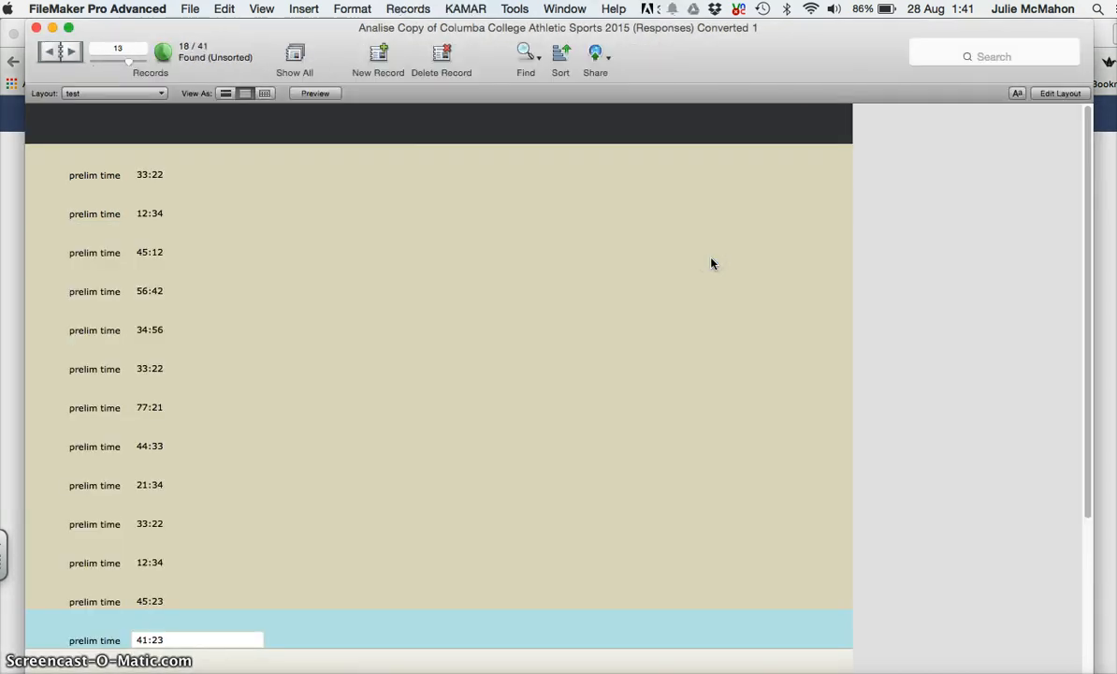
drag(1090, 301, 1052, 423)
click(139, 569)
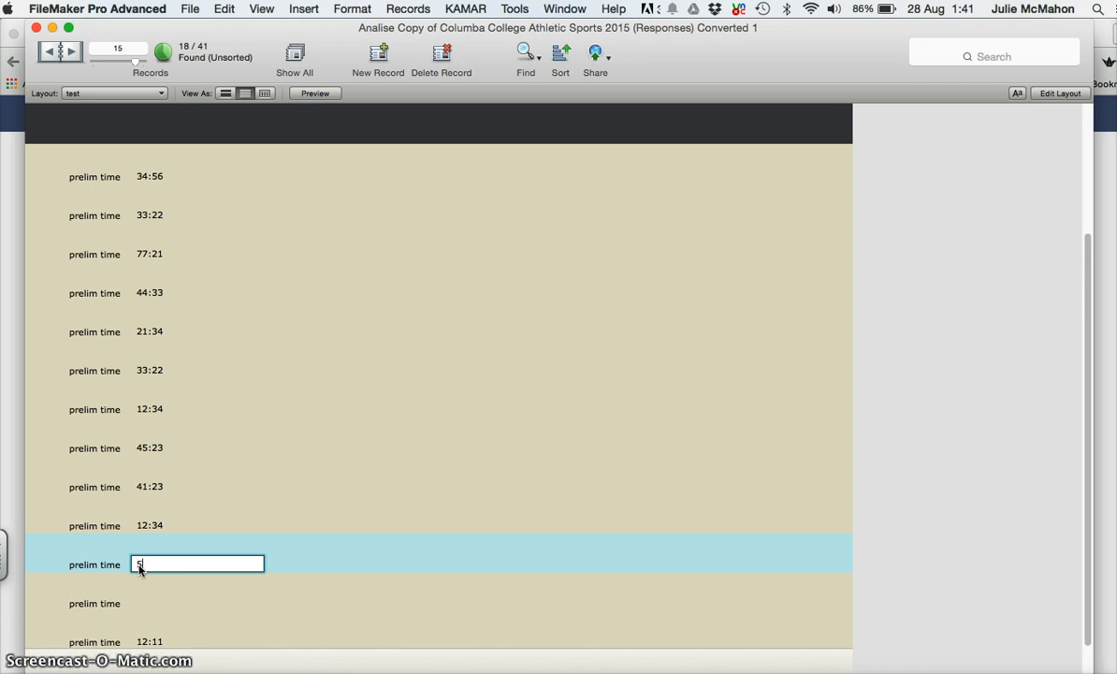
text(5433)
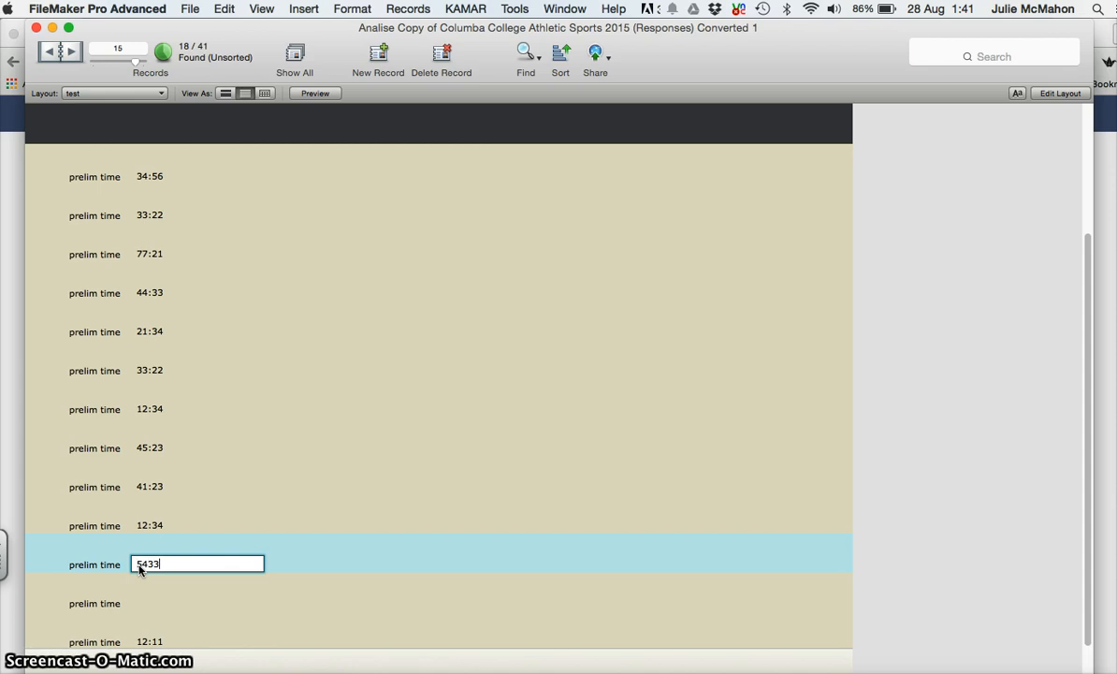
click(151, 611)
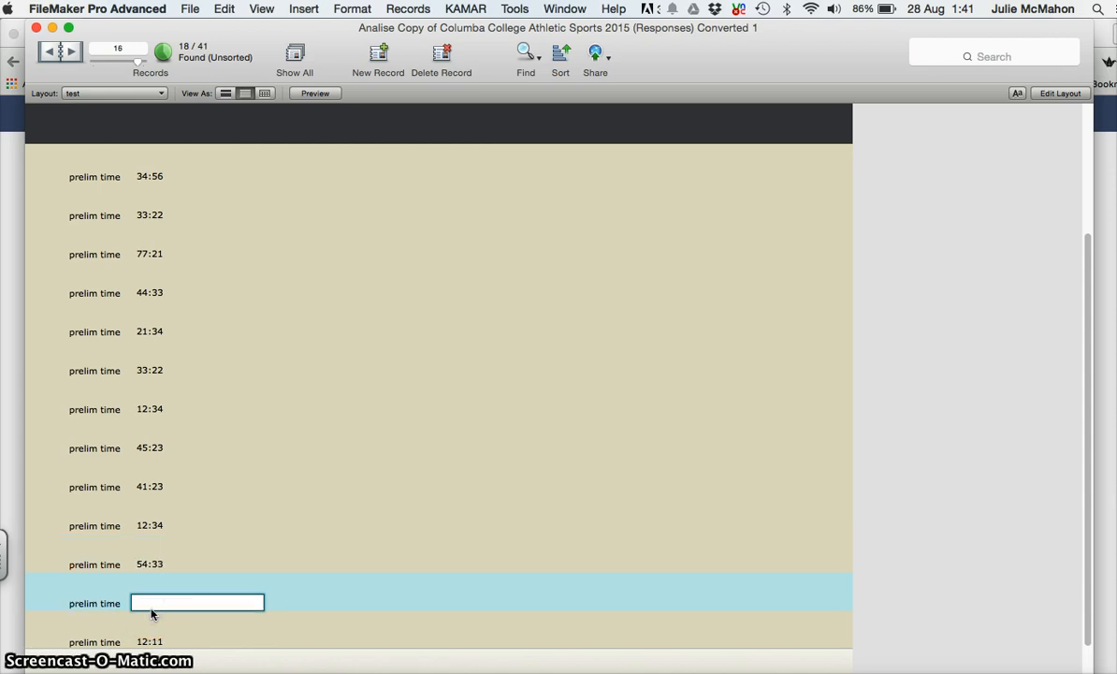